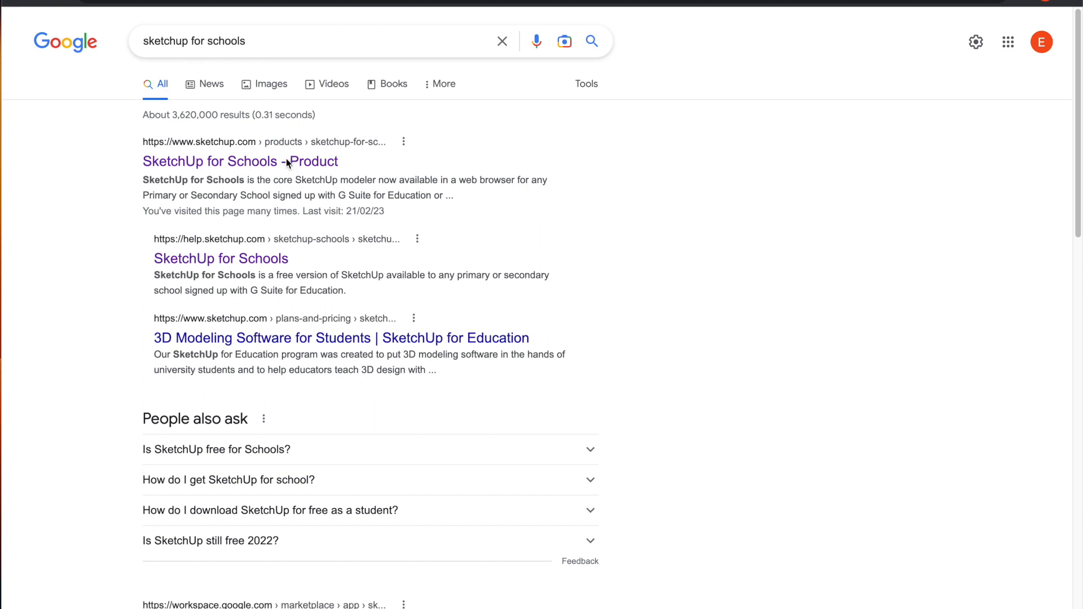
Step: Open the SketchUp for Schools product page from the search results and launch the modeler as a Student
click(207, 163)
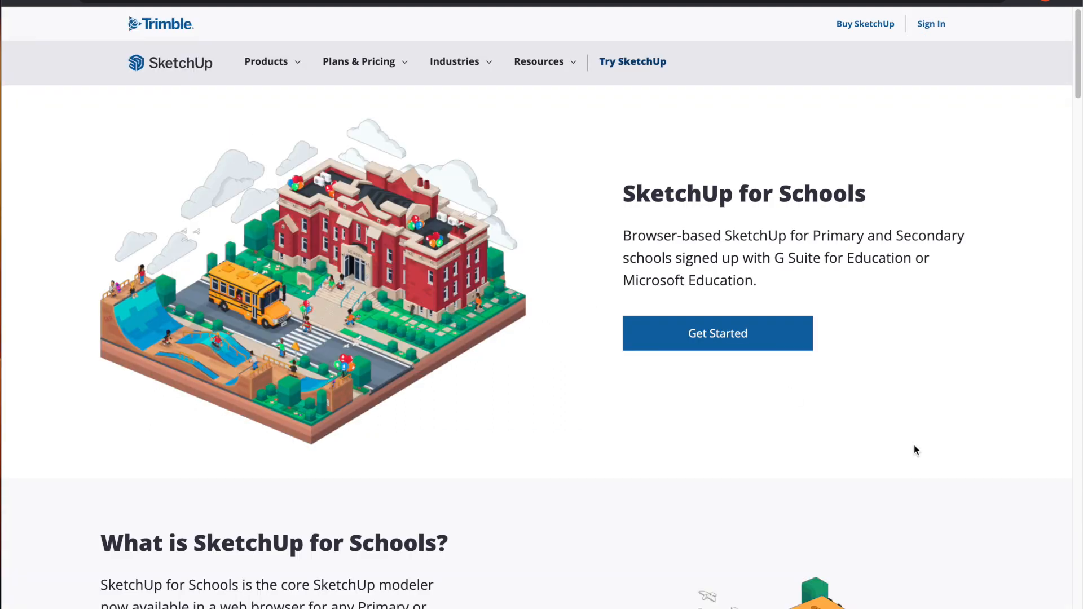
click(695, 337)
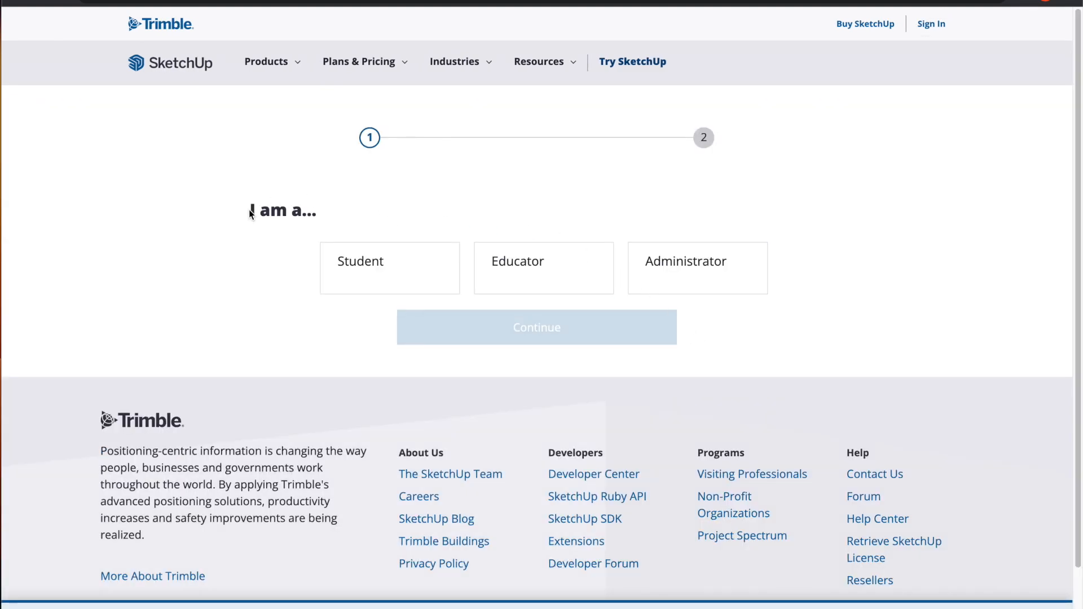
click(376, 275)
click(538, 335)
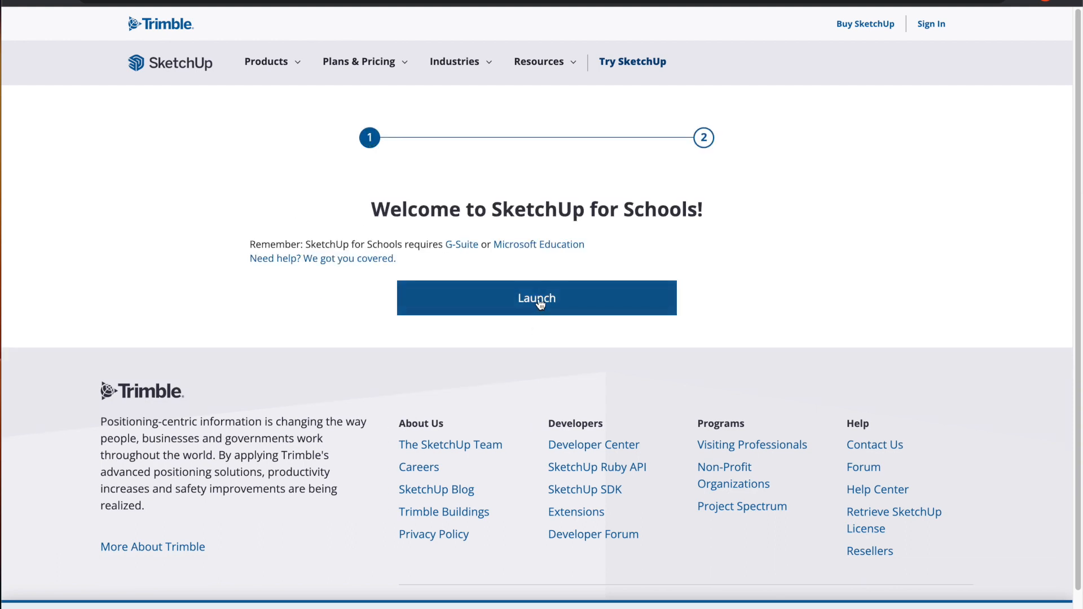
click(539, 302)
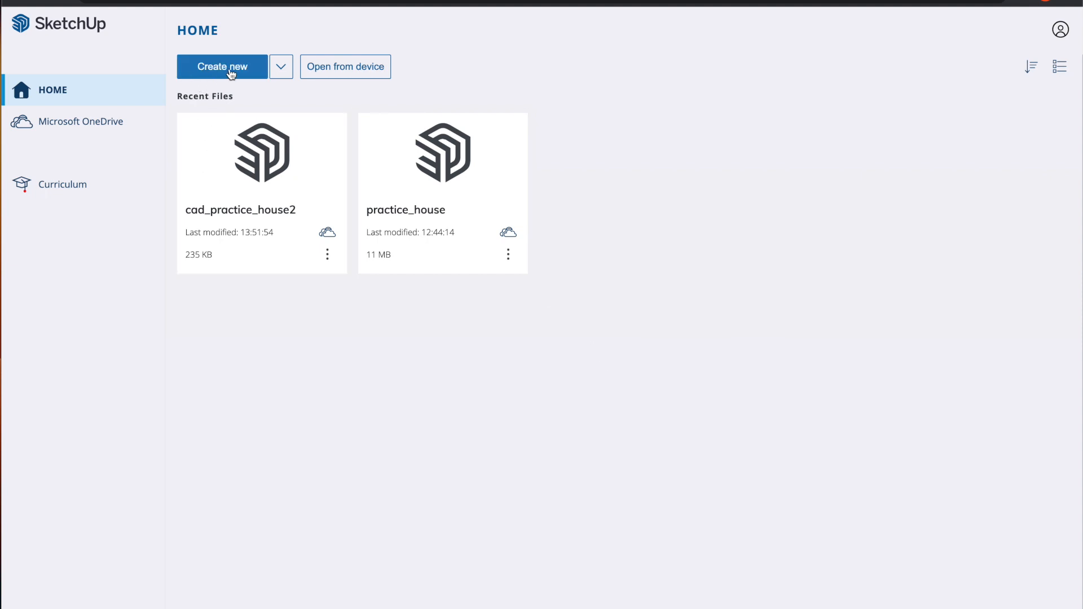
Step: Create a new model using the Decimal - Millimeters template
click(281, 68)
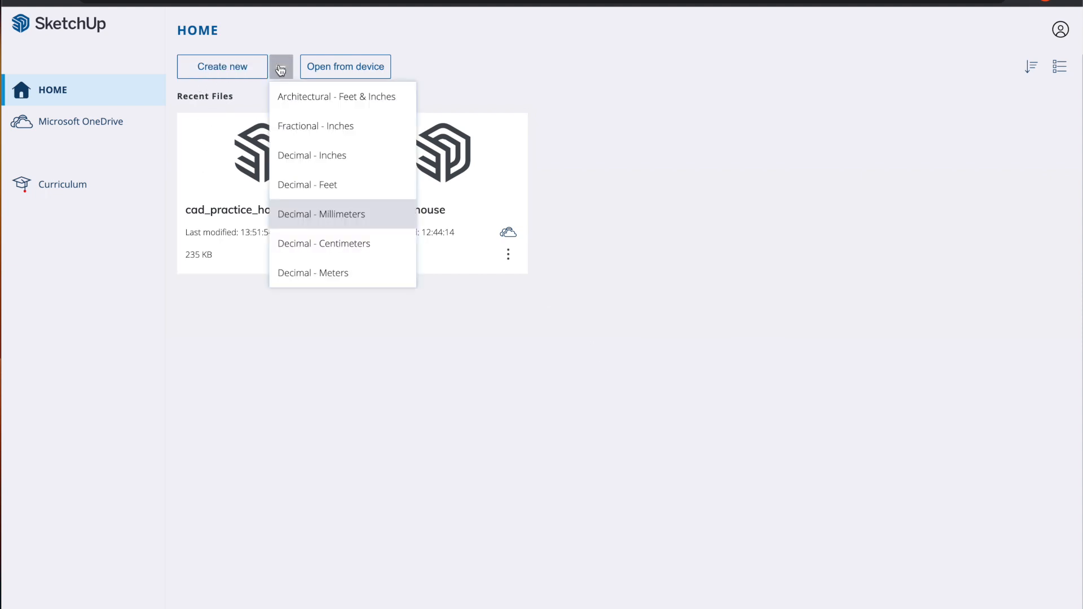
click(292, 217)
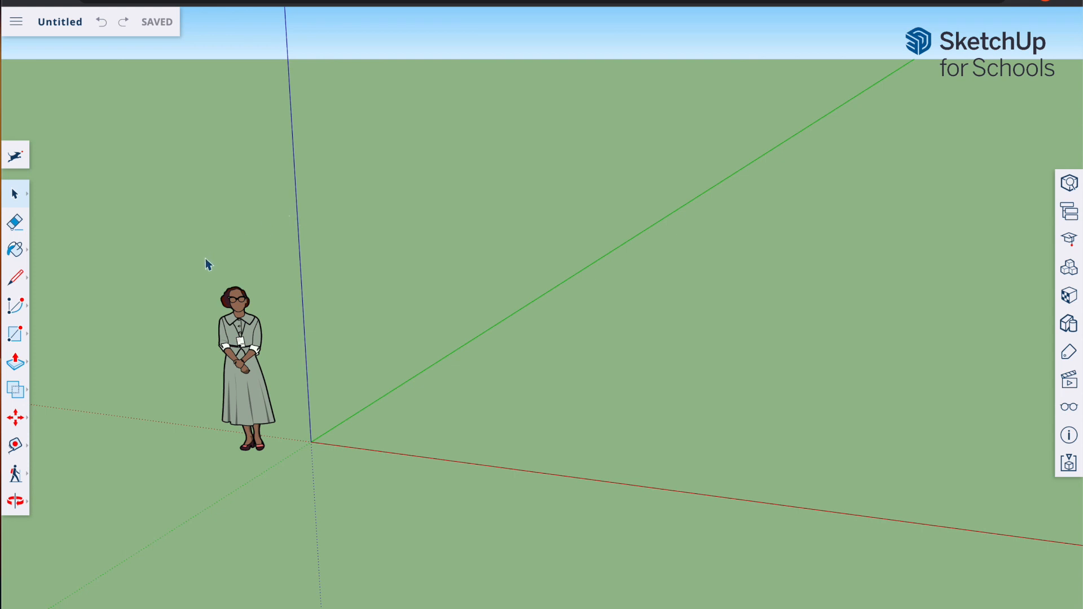
Step: Try the Orbit, Pan and Zoom tools on the view around the standing figure and origin
click(15, 502)
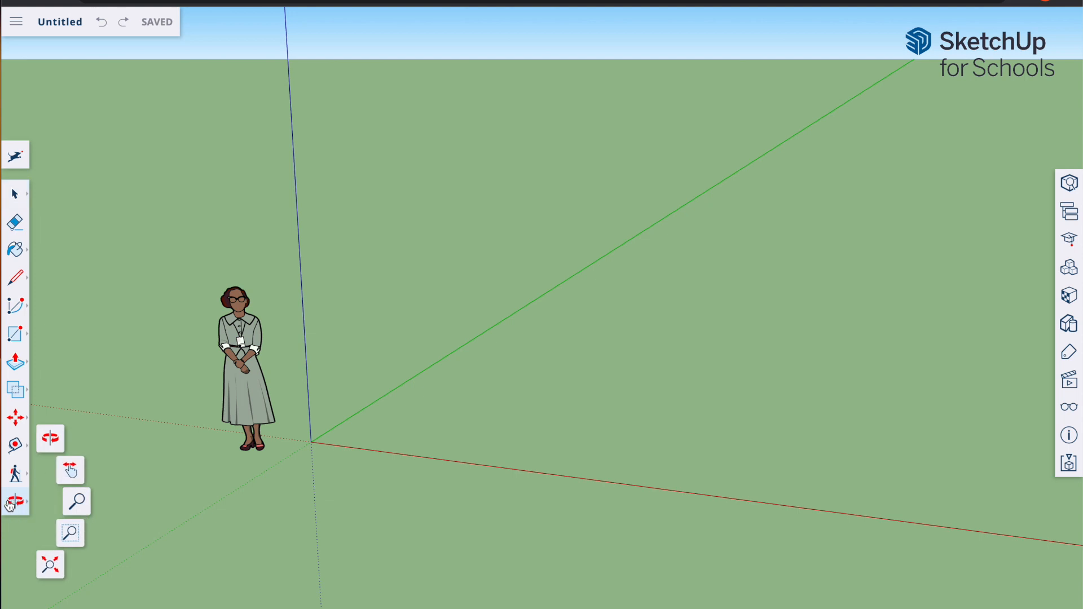
drag(169, 423, 181, 451)
click(22, 506)
click(57, 477)
drag(626, 413, 658, 363)
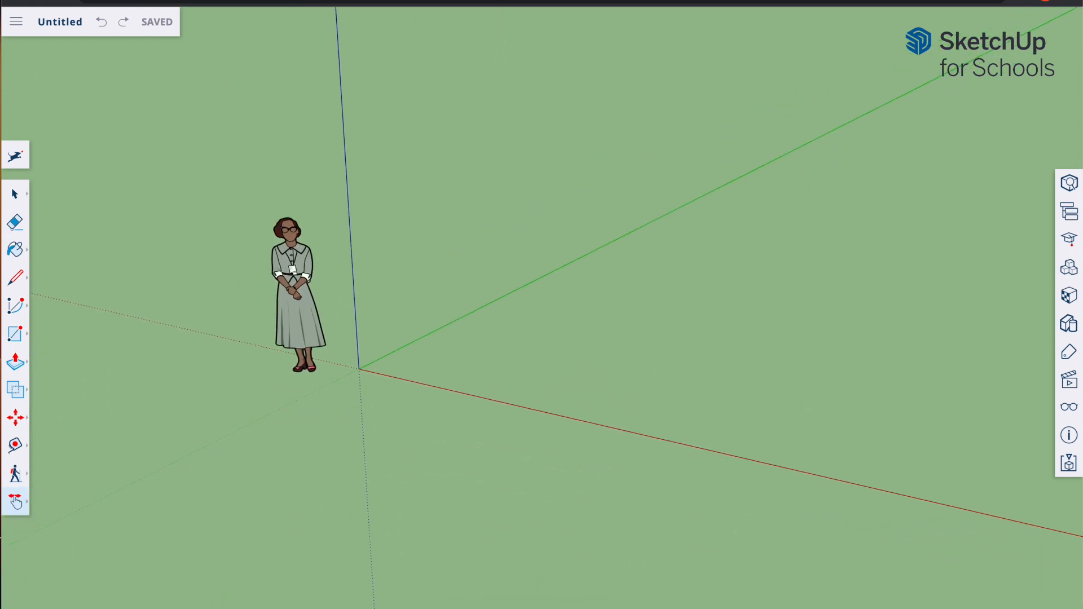
click(15, 504)
click(73, 500)
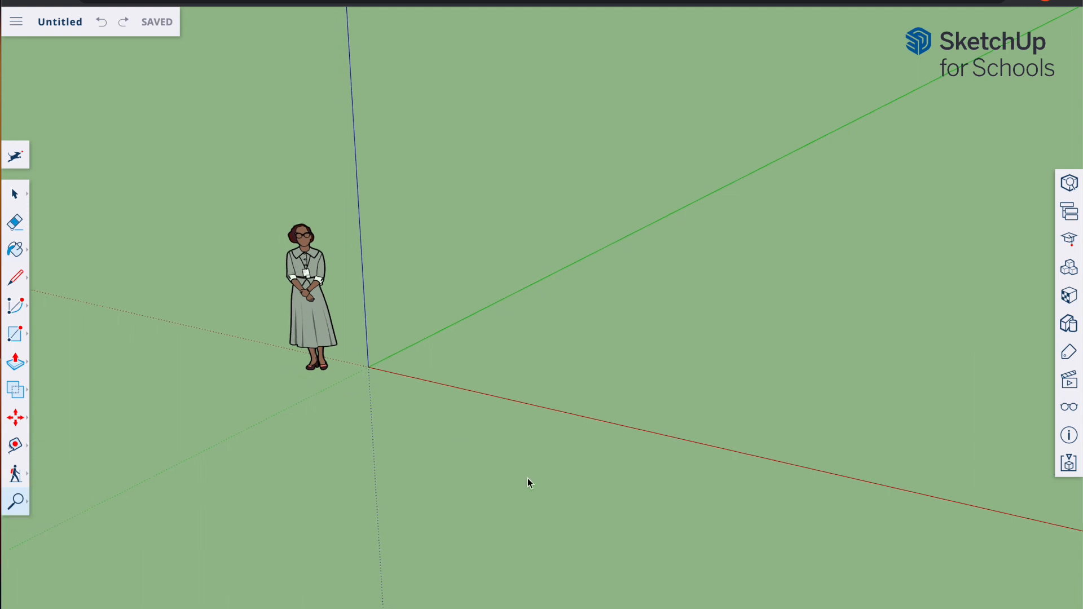
drag(325, 383, 266, 376)
Step: Enlarge the scene with Zoom Window, then fit the whole figure in view with Zoom Extents
click(15, 502)
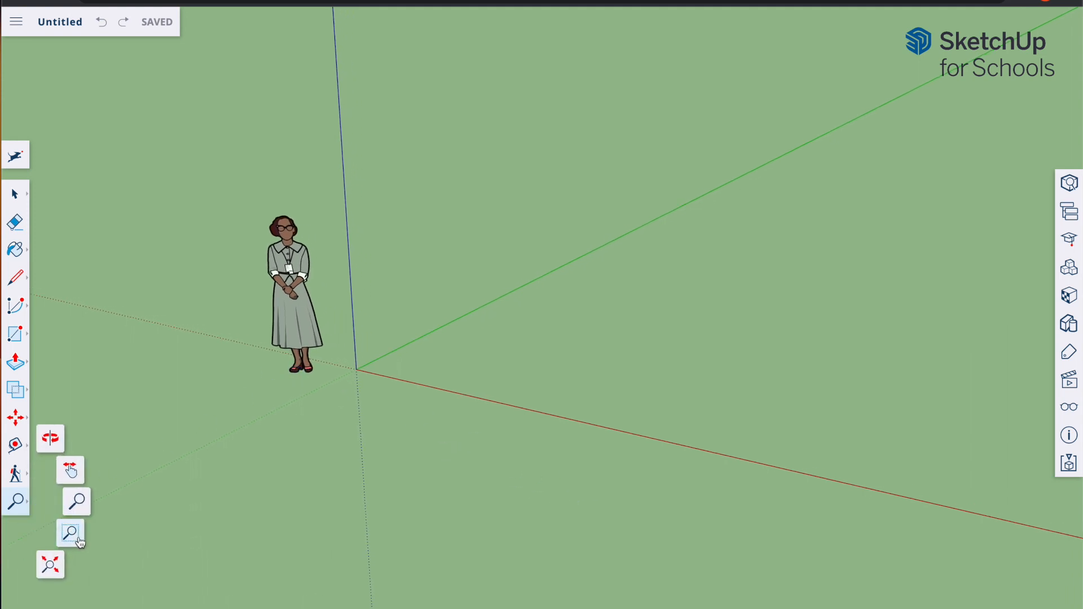
click(74, 539)
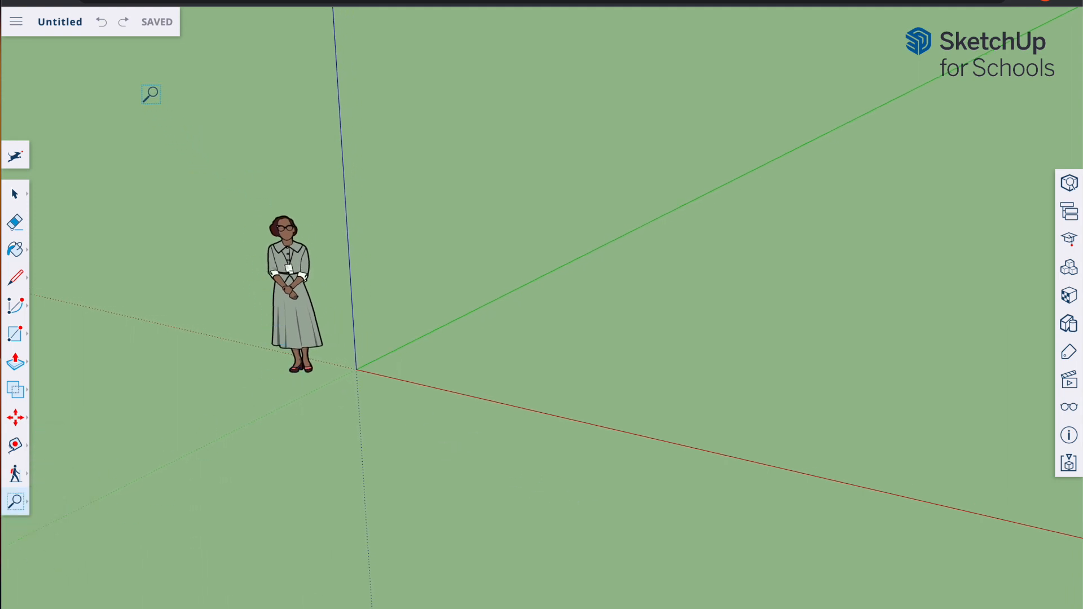
drag(112, 65, 872, 488)
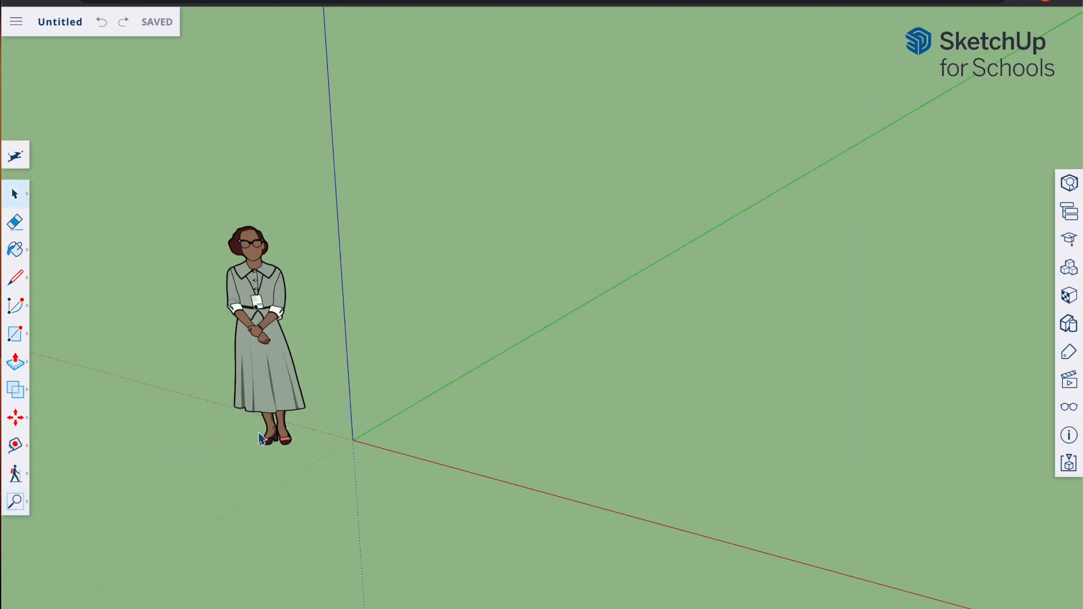
click(17, 501)
click(49, 562)
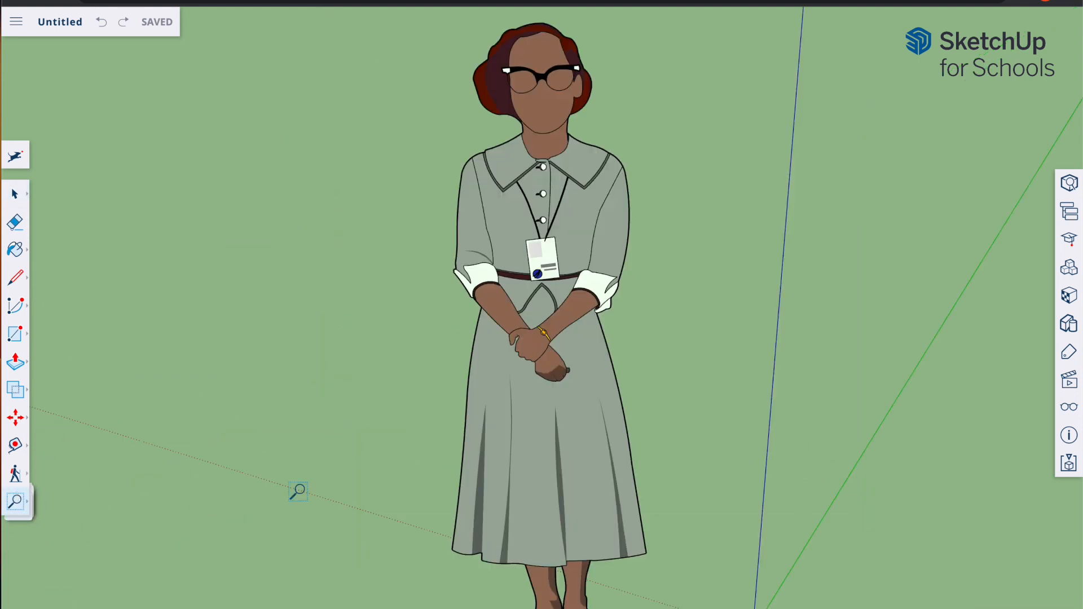
Step: Zoom out from the figure and pan until there is open ground between the red and green axes
click(23, 509)
click(77, 501)
drag(394, 239, 911, 503)
drag(350, 192, 303, 380)
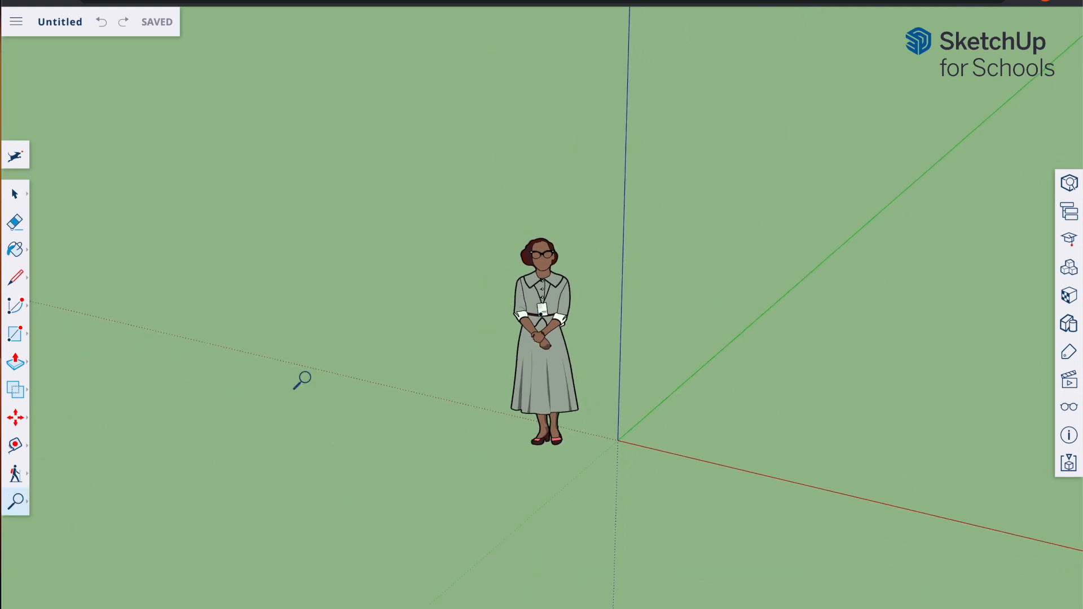
click(17, 501)
click(65, 473)
drag(725, 435, 299, 342)
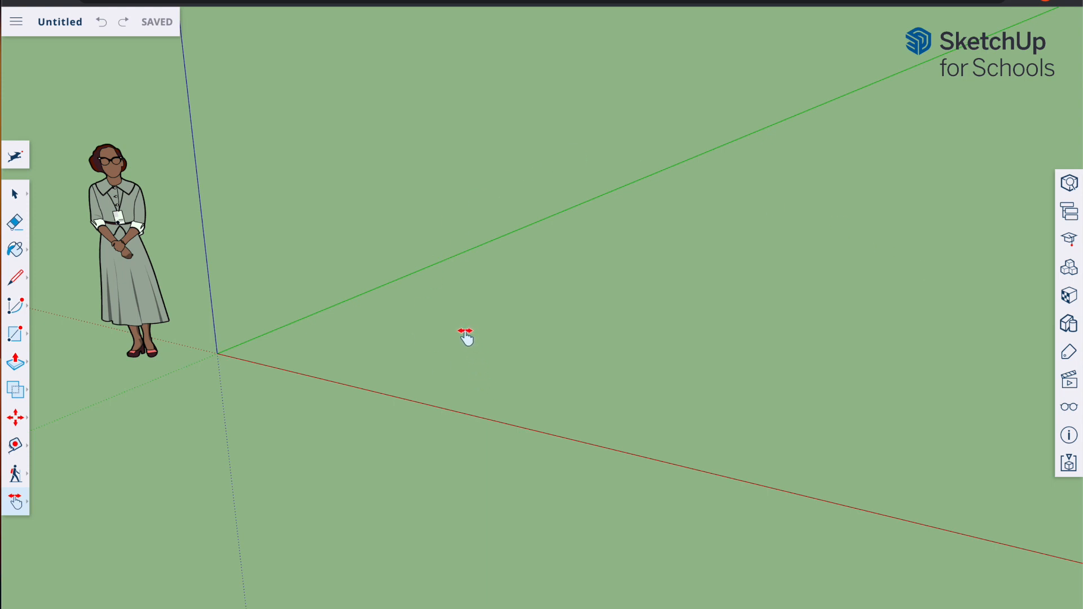
click(13, 339)
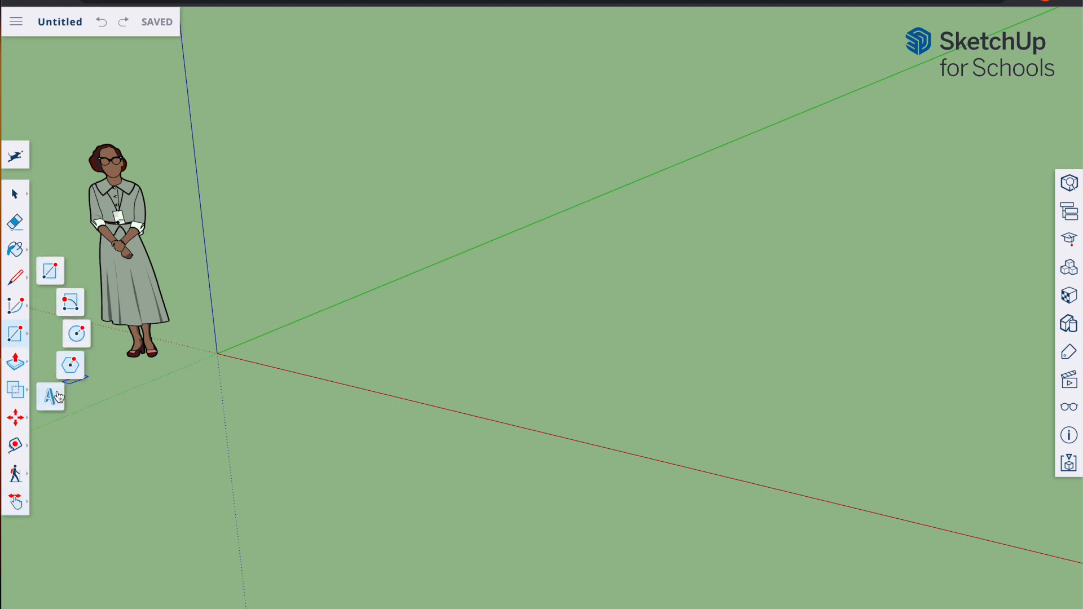
click(49, 271)
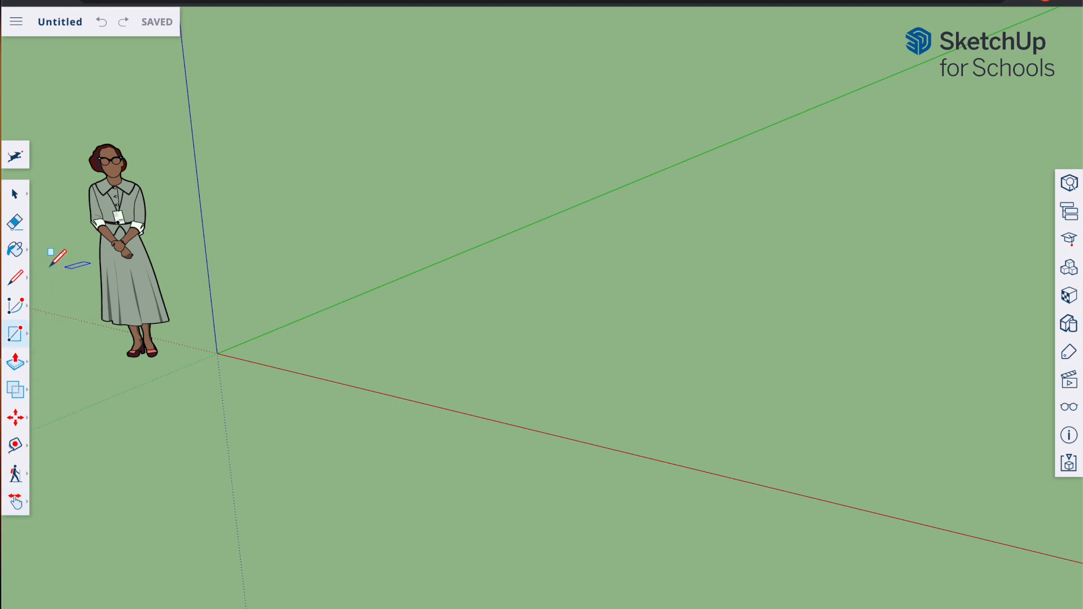
click(13, 364)
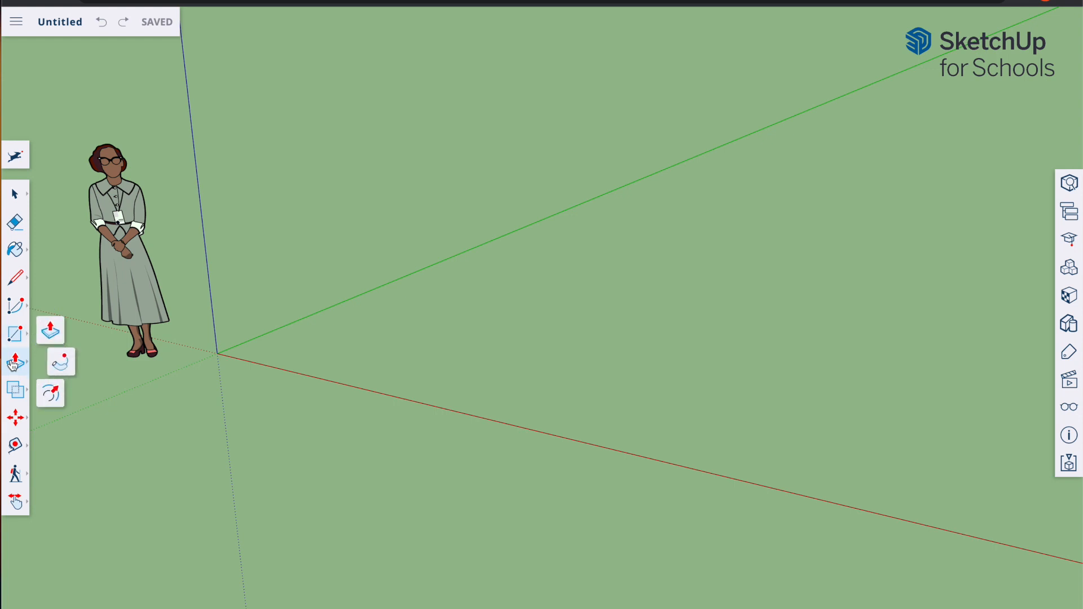
click(51, 332)
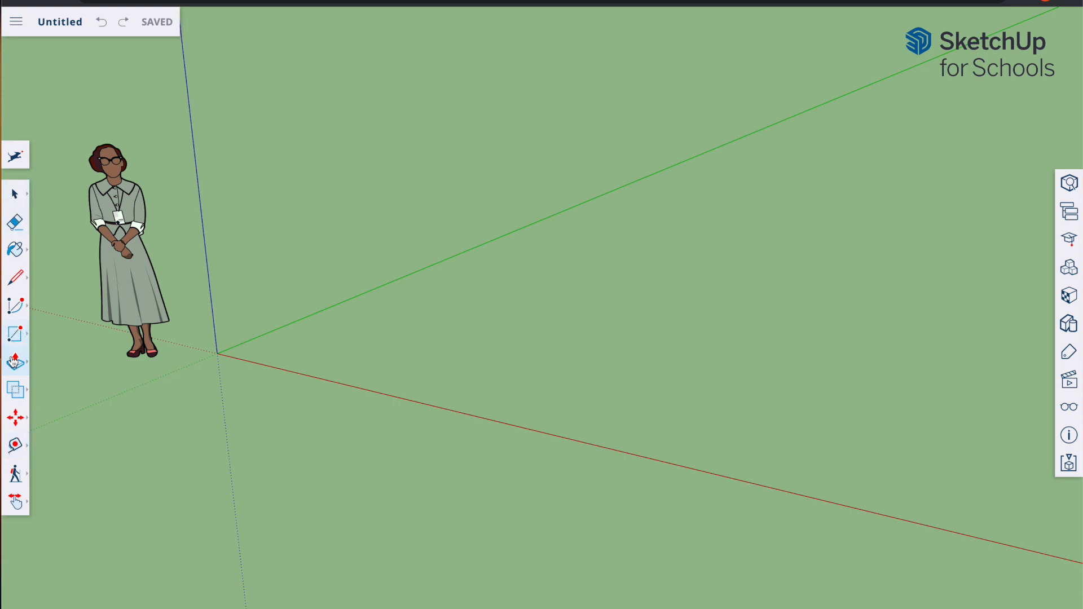
Step: Draw a rectangle on the ground between the red and green axes and enter its exact dimensions
click(14, 334)
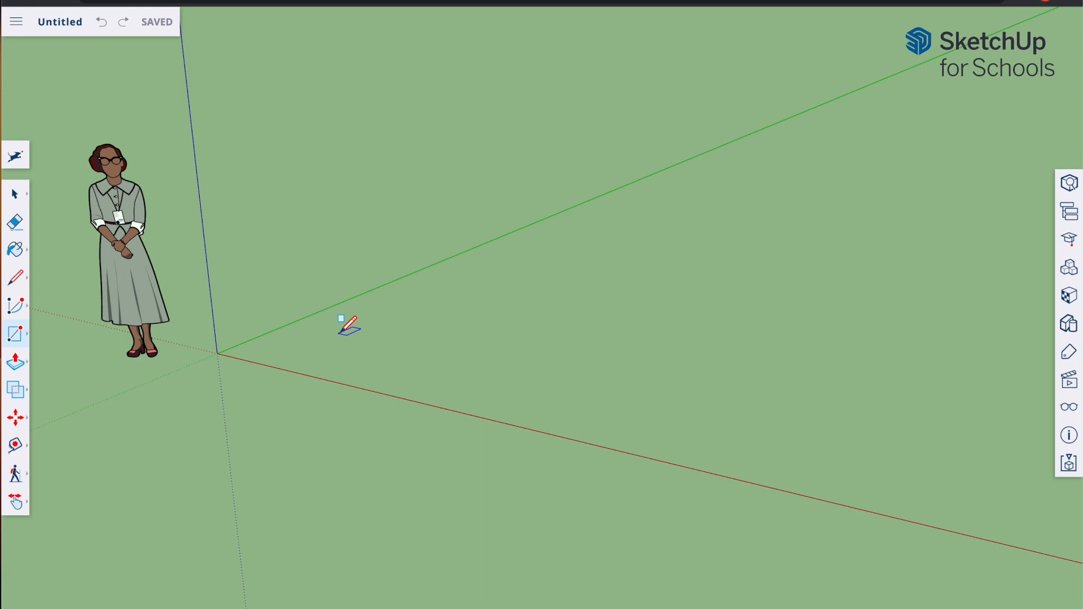
click(404, 356)
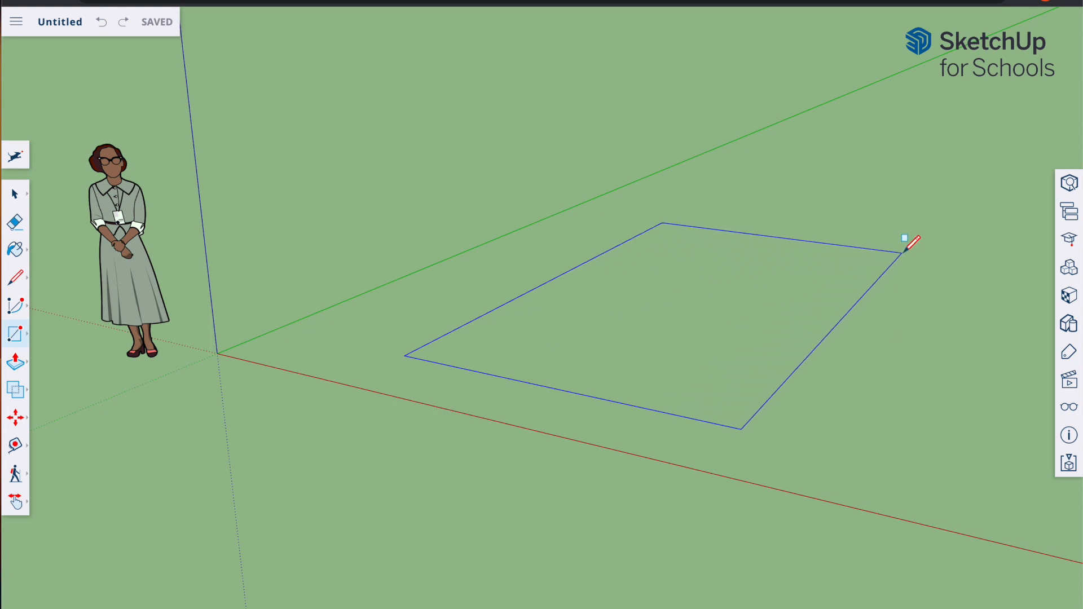
click(902, 253)
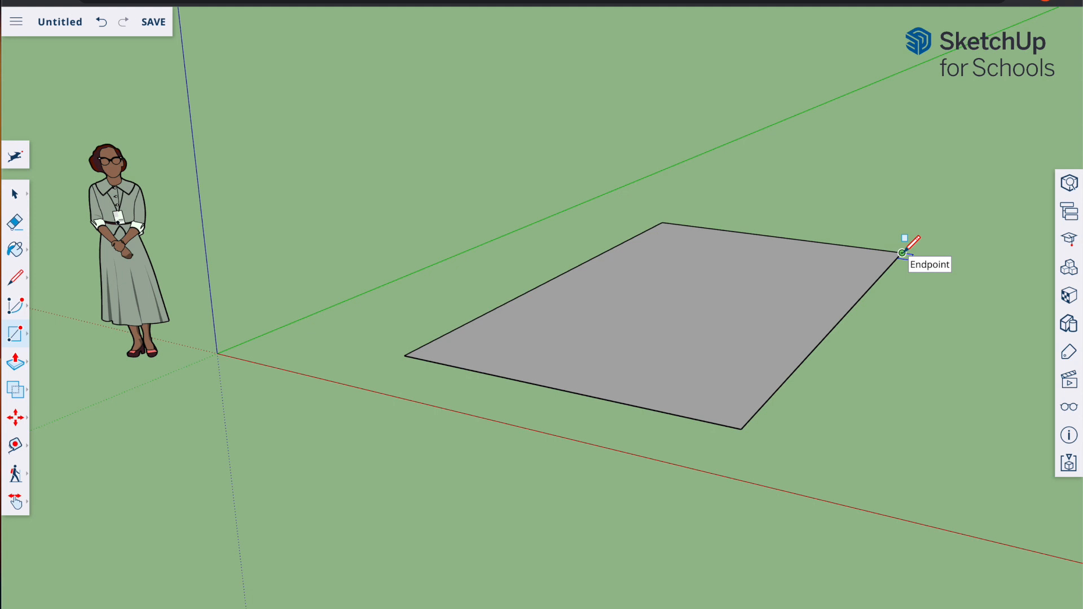
key(Return)
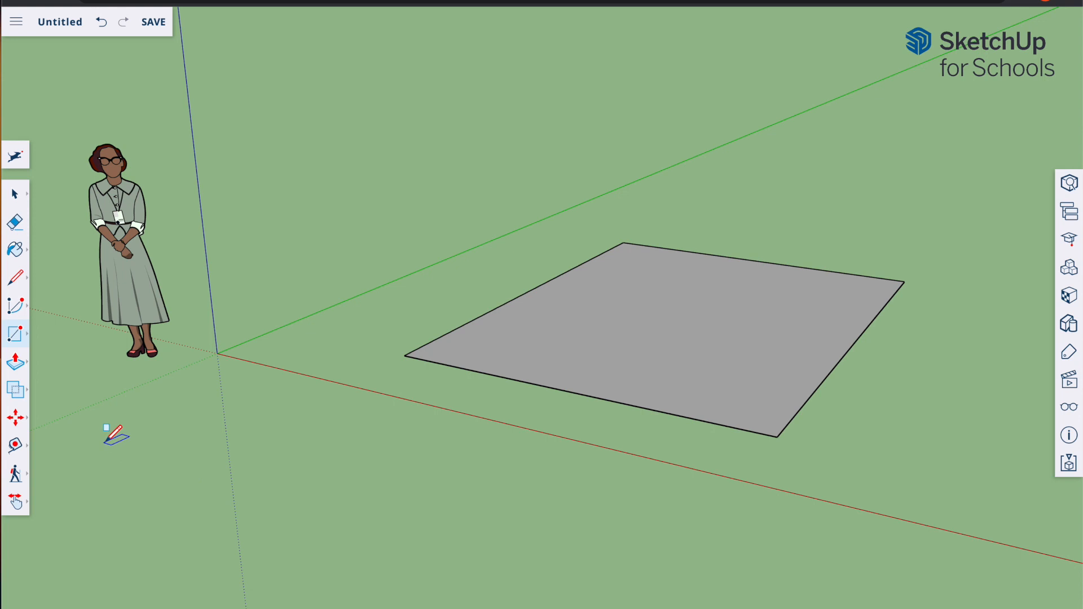
Step: Push/Pull the ground rectangle upward into a thin slab and enter its exact height
click(15, 368)
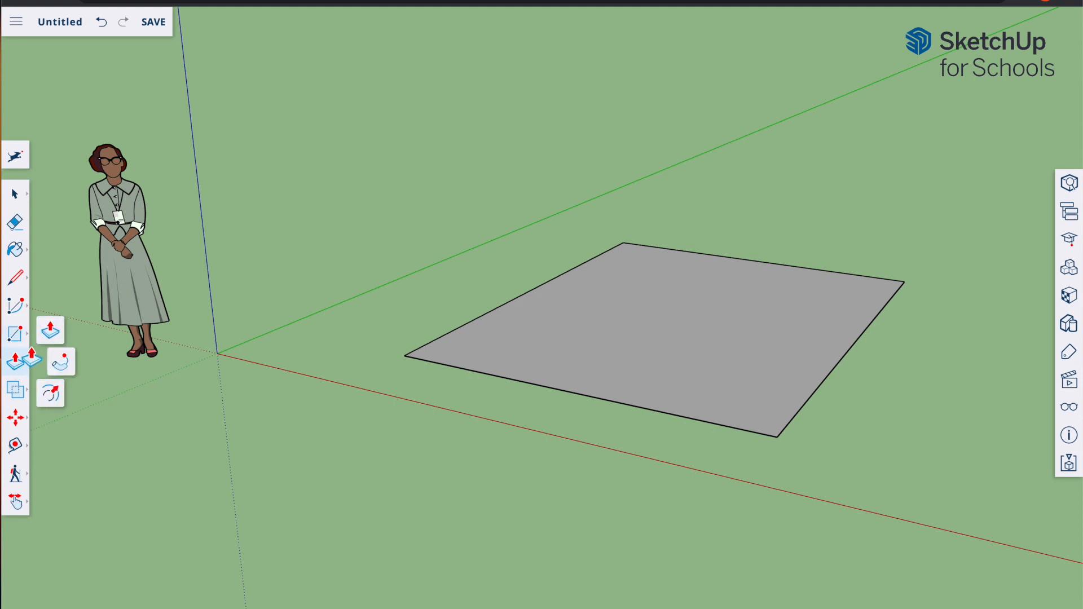
click(47, 335)
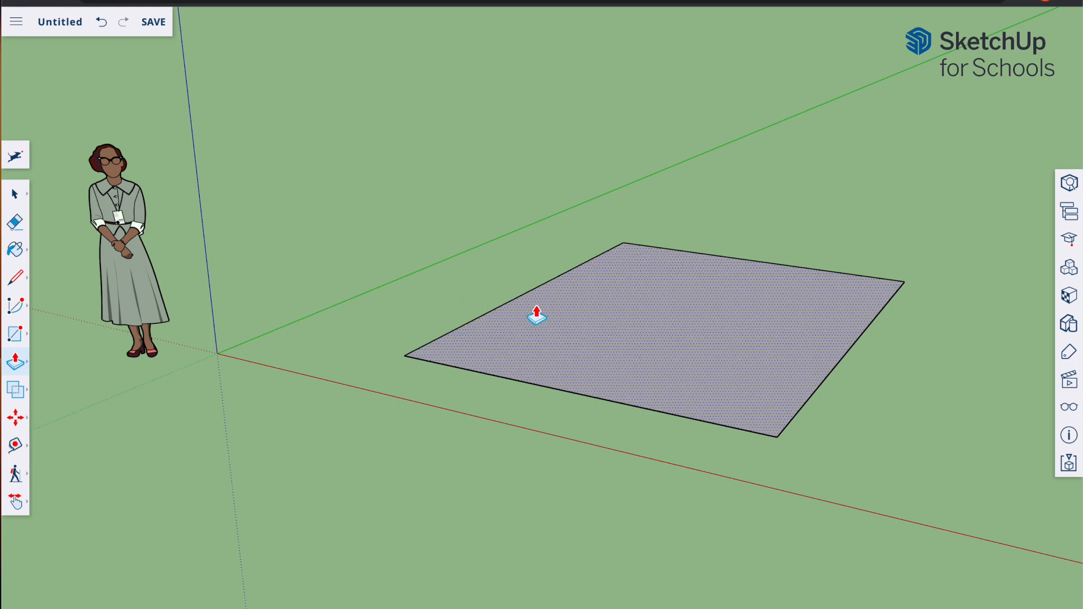
drag(561, 370, 564, 330)
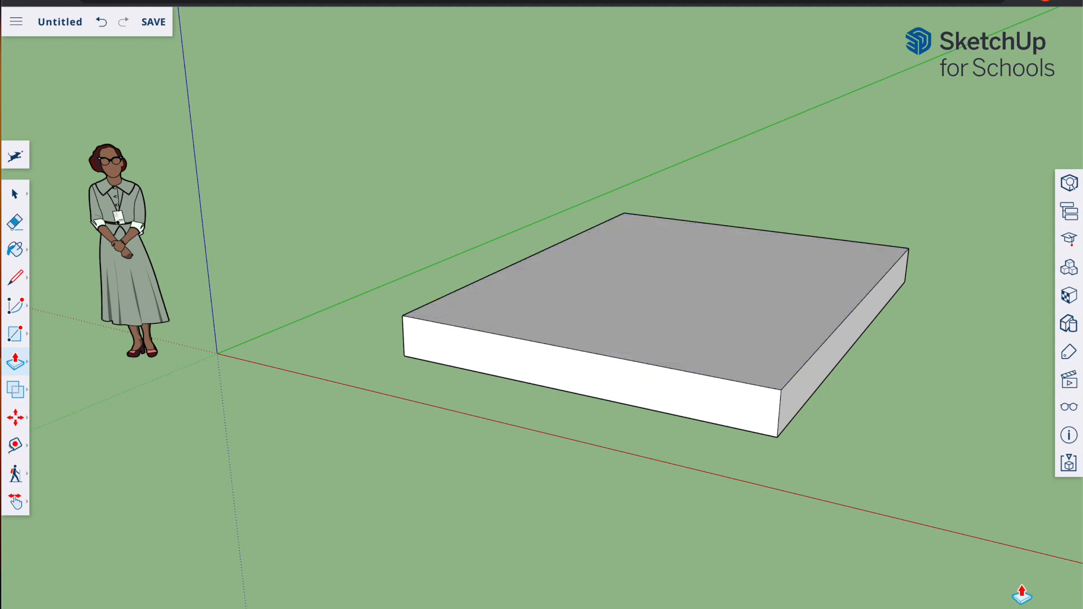
key(Return)
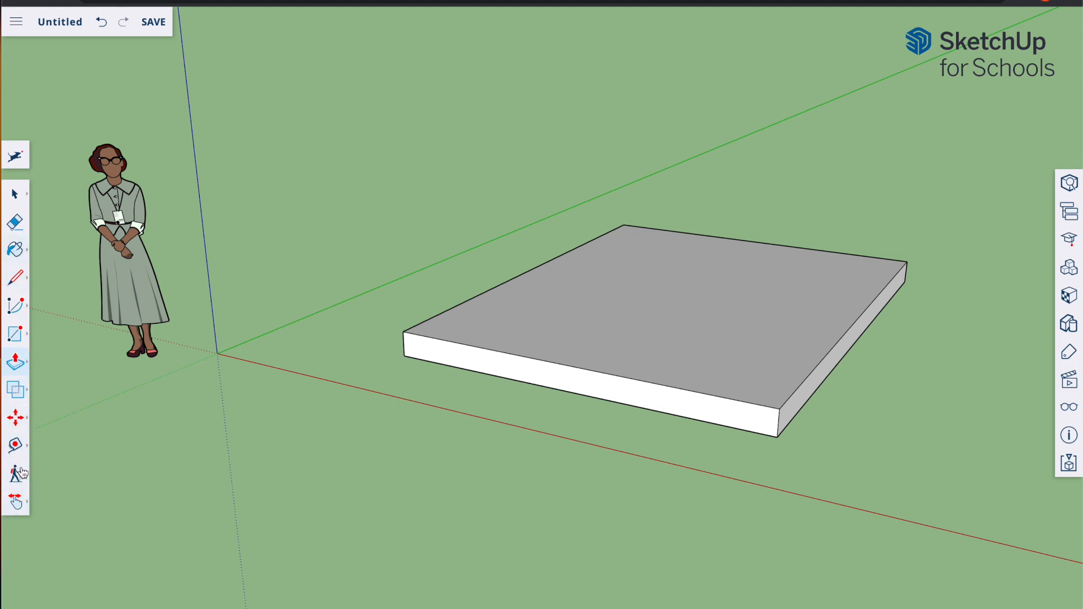
Step: Offset the outline of the slab's top face inward by an exact distance to form a narrow border
click(21, 502)
click(49, 445)
drag(629, 399, 684, 503)
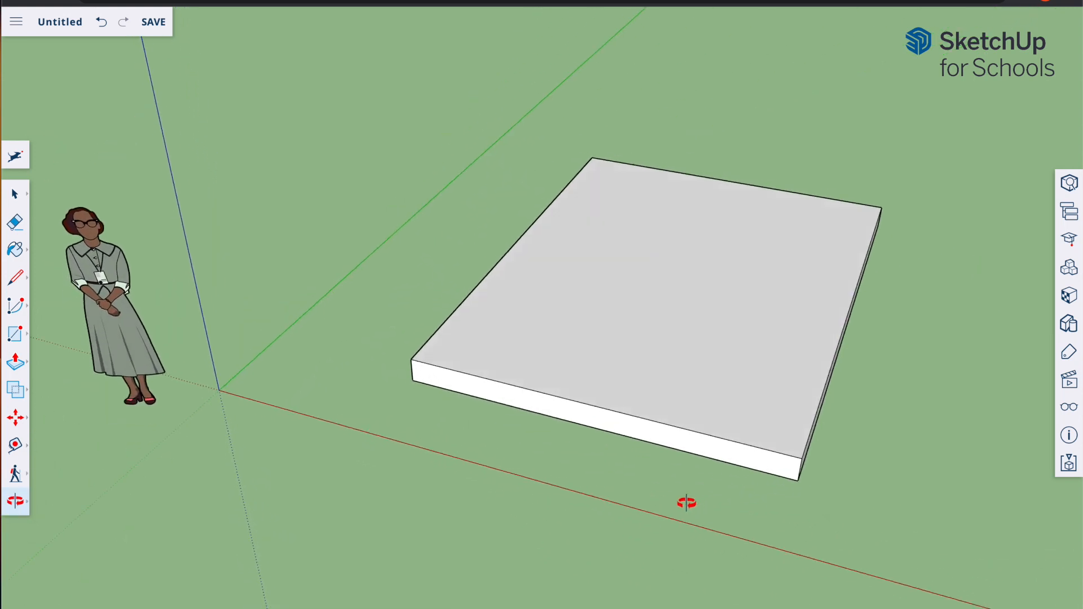
click(15, 364)
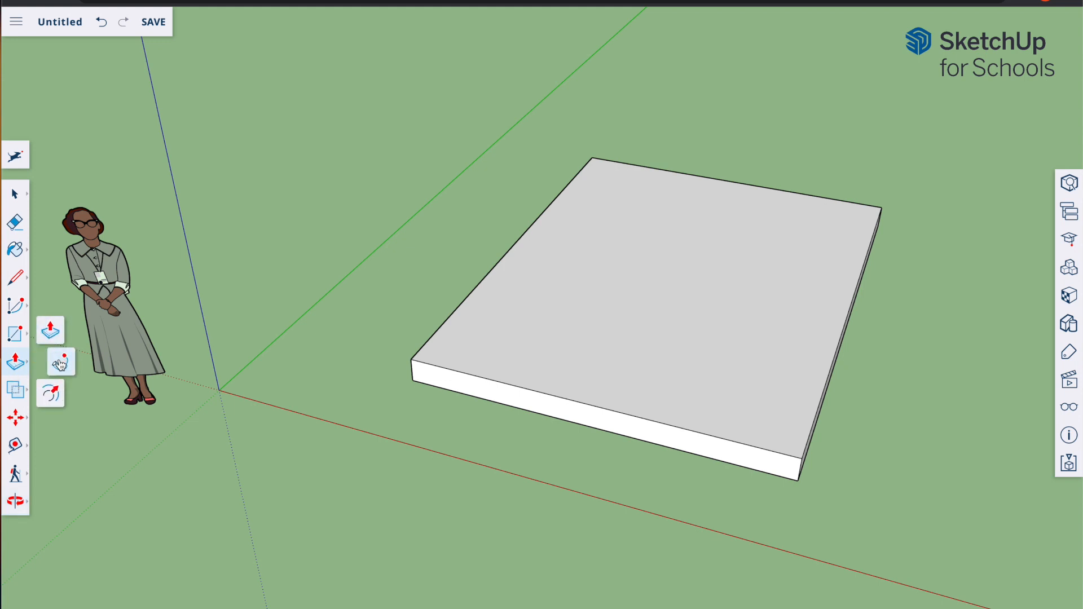
click(56, 392)
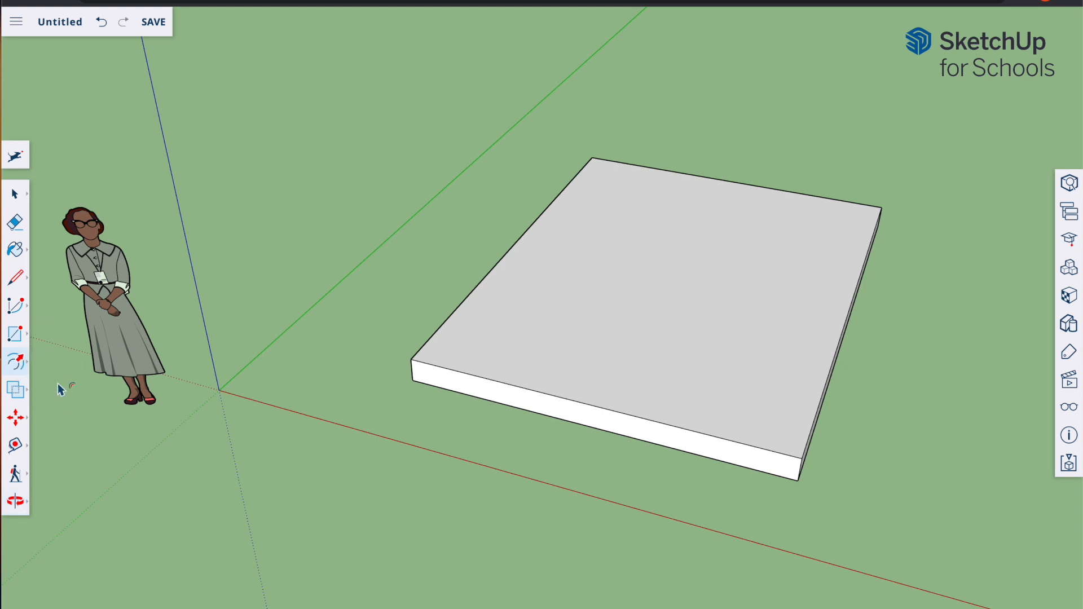
click(437, 360)
click(437, 358)
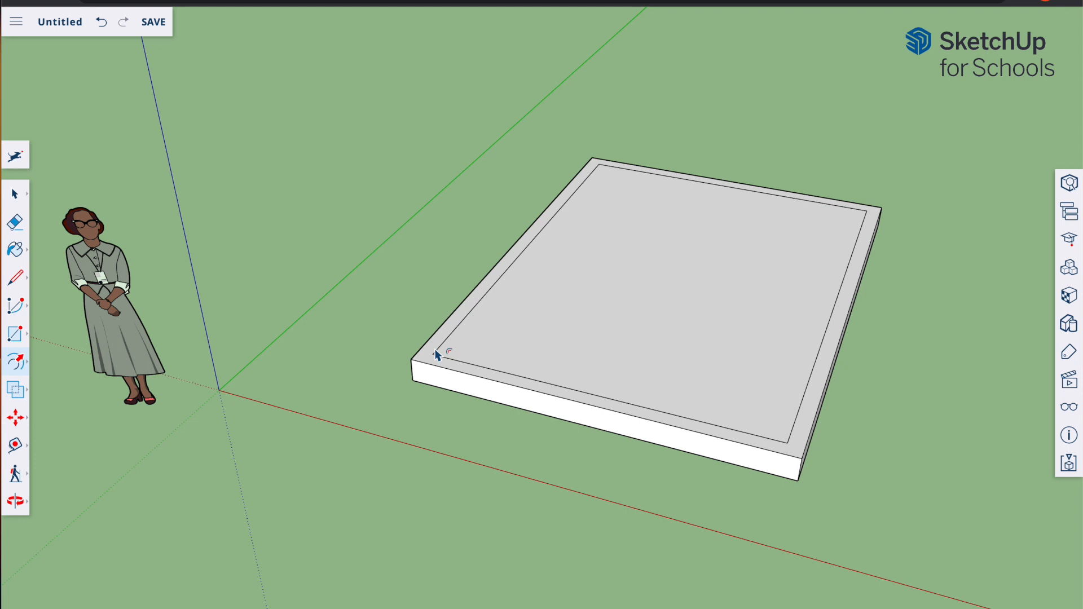
key(Return)
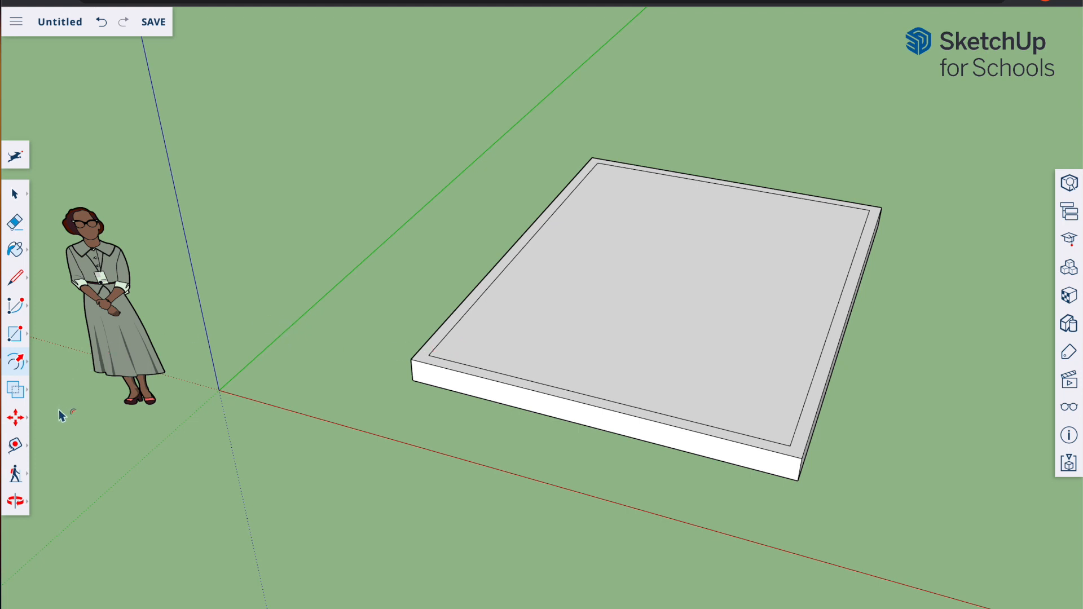
Step: Place two Tape Measure guide lines across the slab's top, each parallel to and set in from one of its long edges
click(15, 448)
click(51, 350)
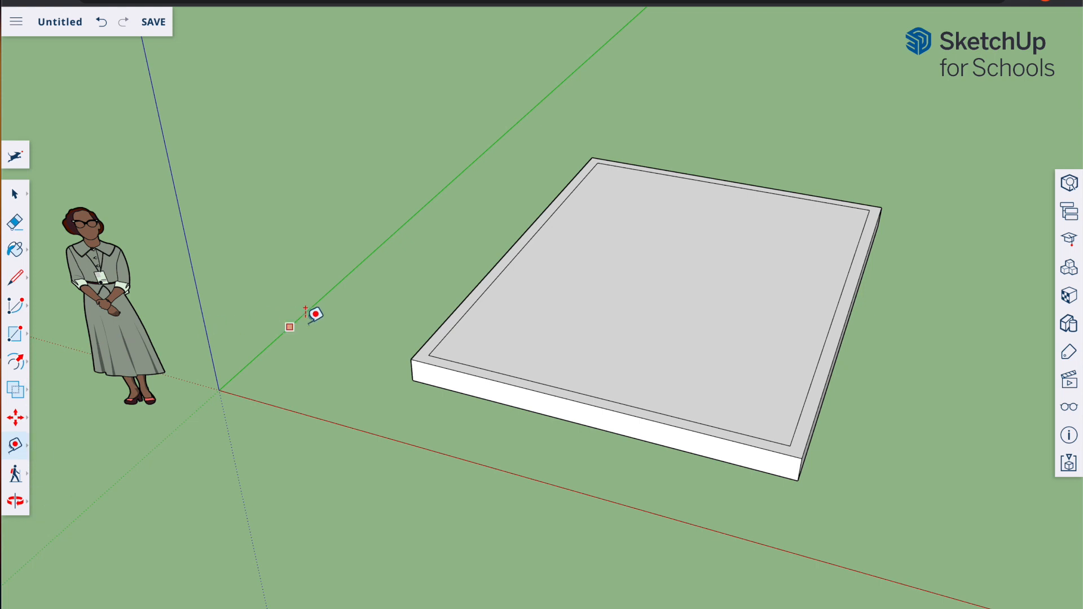
click(444, 322)
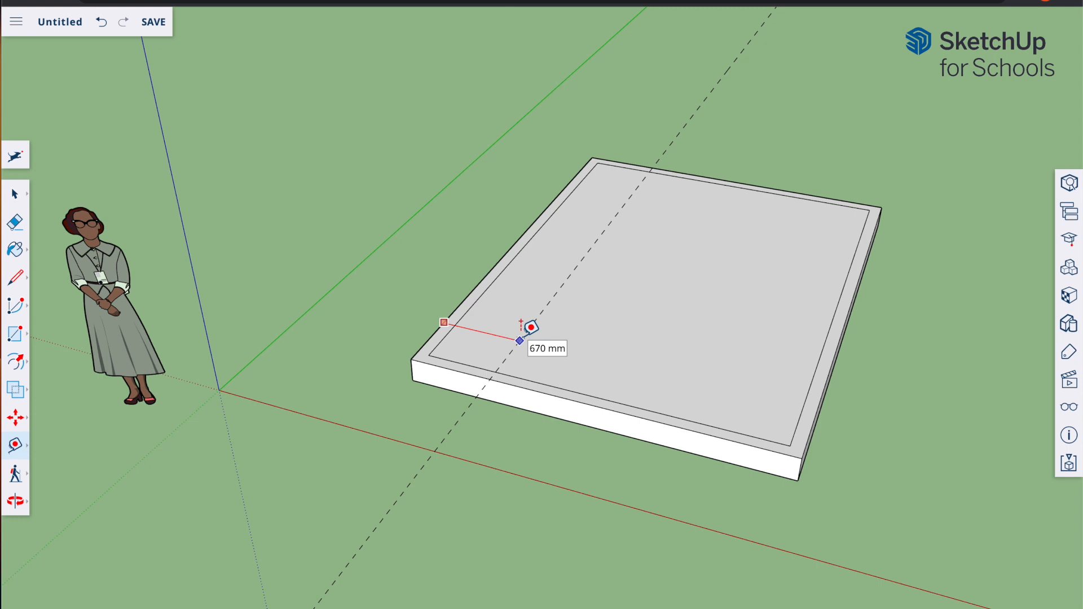
click(832, 364)
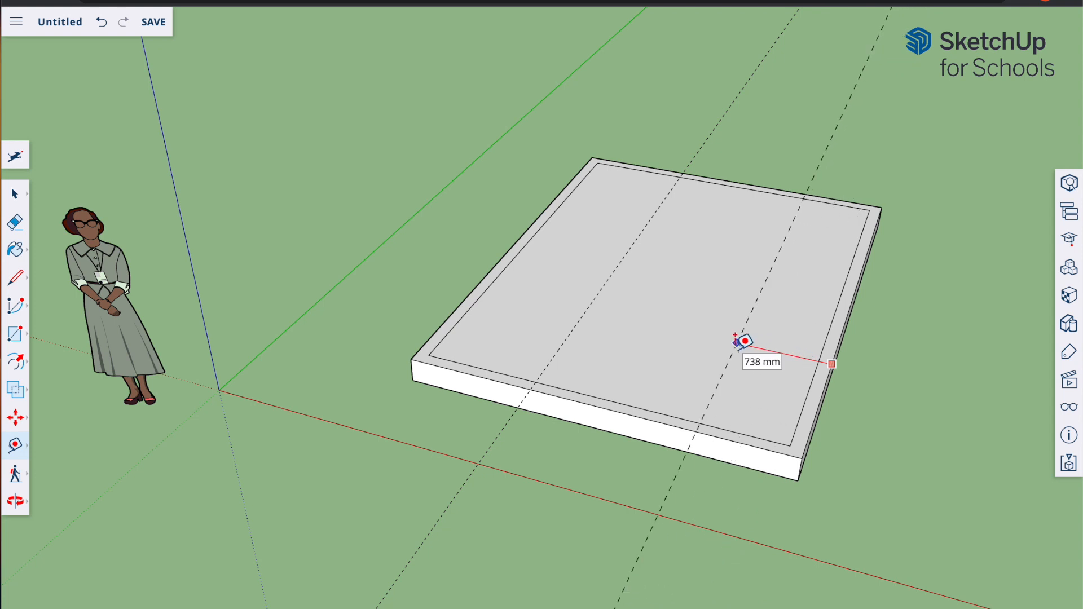
click(744, 342)
Step: Draw a rectangle across the front border strip between the two guides to mark the doorway, and erase both guides
click(14, 343)
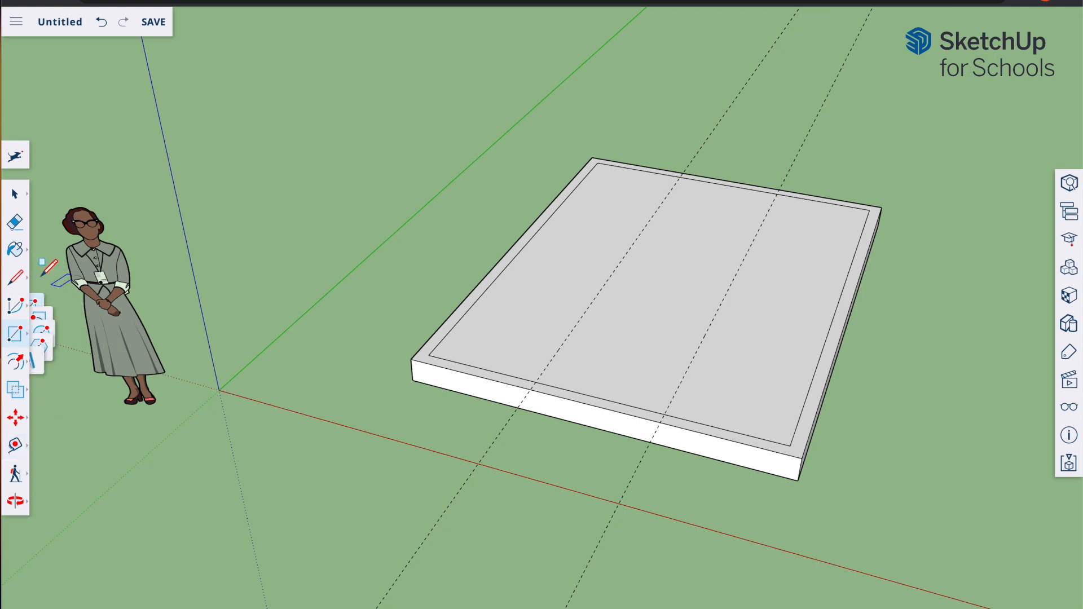
click(536, 383)
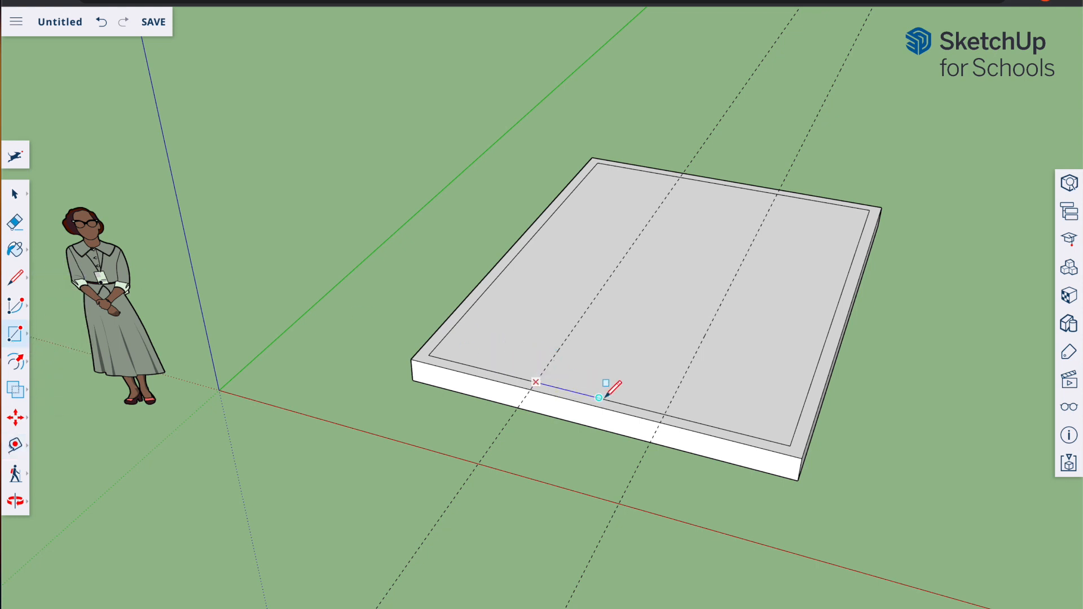
click(661, 422)
click(13, 226)
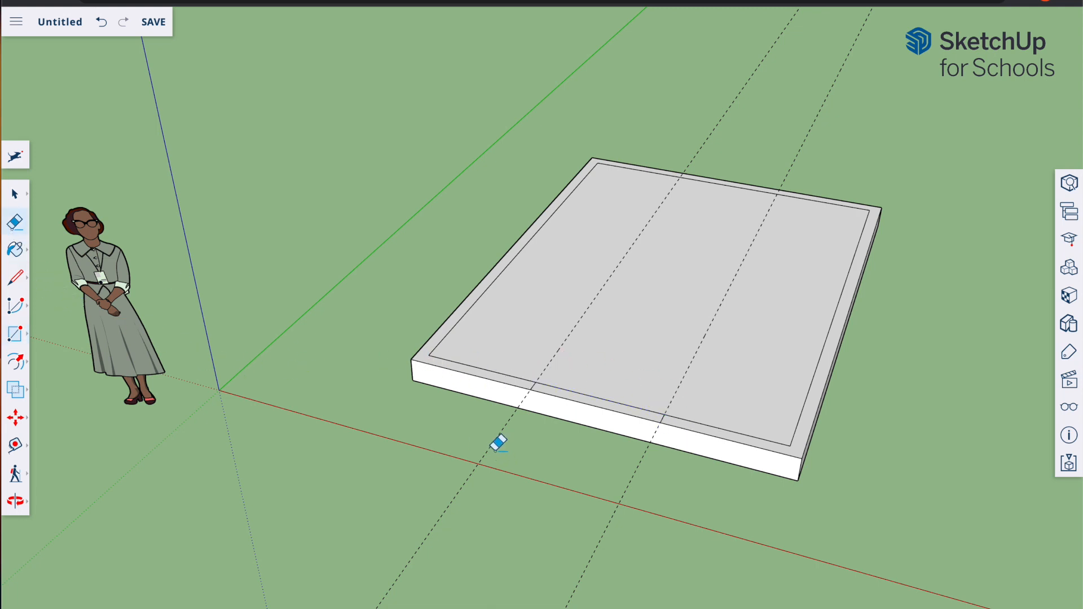
drag(629, 473, 647, 475)
Step: Push/Pull the border strip upward into full-height walls, leaving the doorway section at slab level
mouse_move(17, 365)
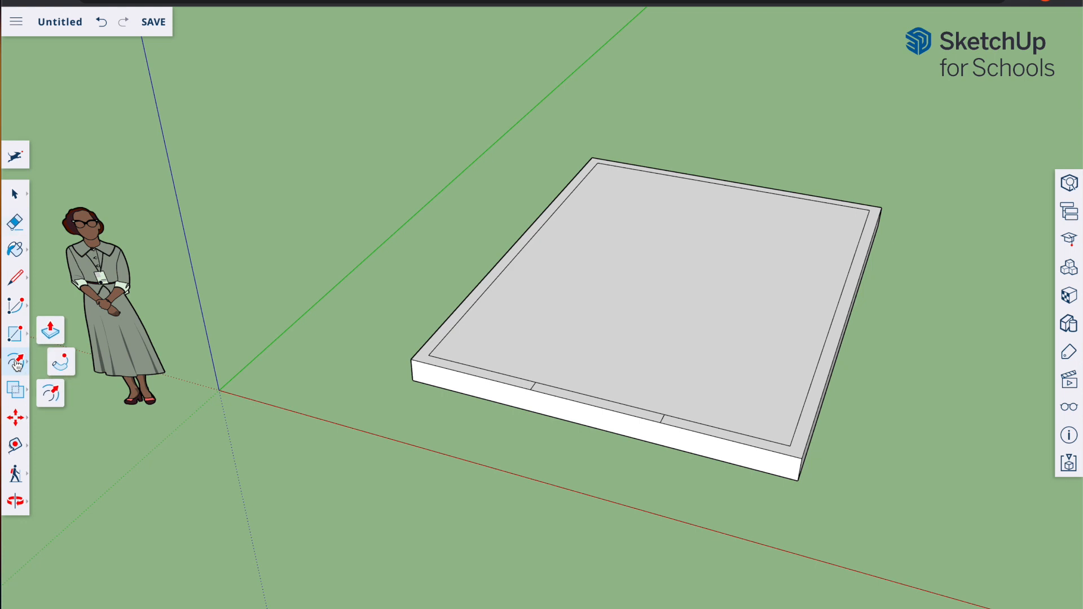
click(49, 330)
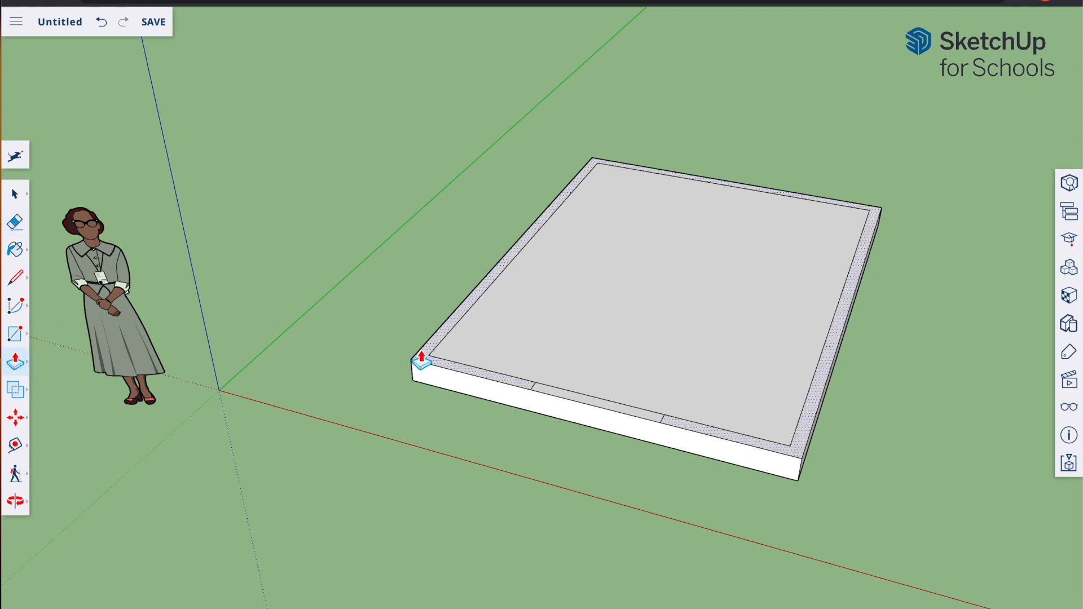
drag(423, 361, 453, 175)
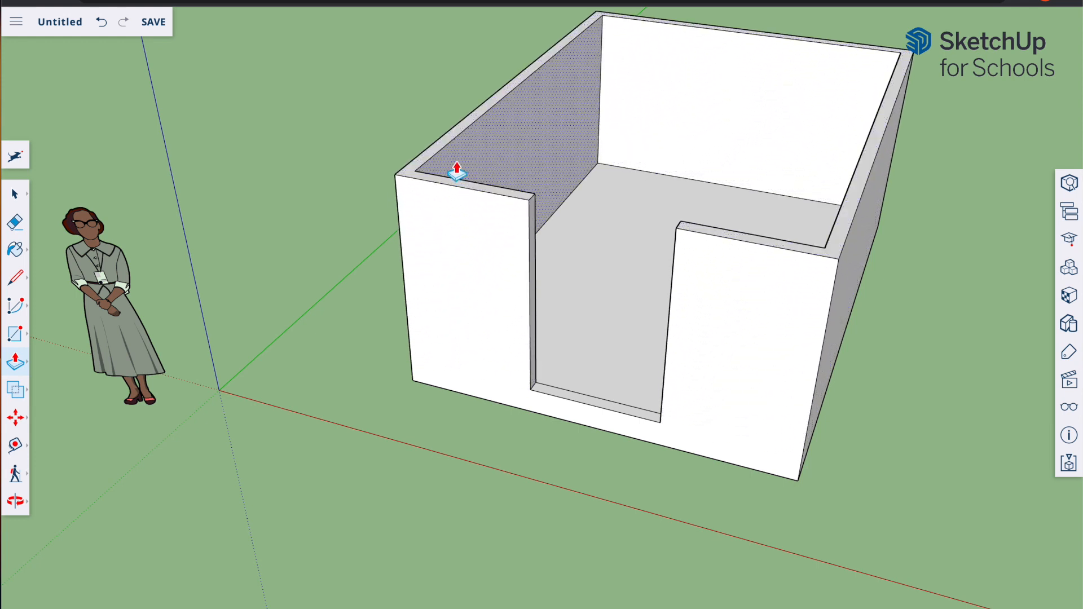
key(Return)
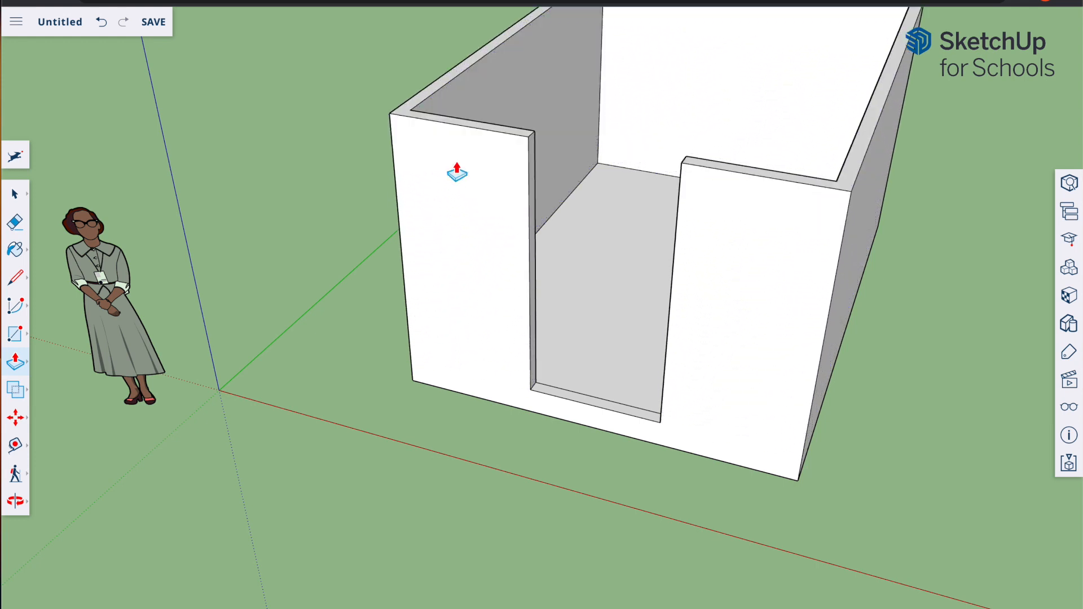
Step: Draw a wide window rectangle on the outer face of the long side wall nearest the doorway's solid front section
click(15, 501)
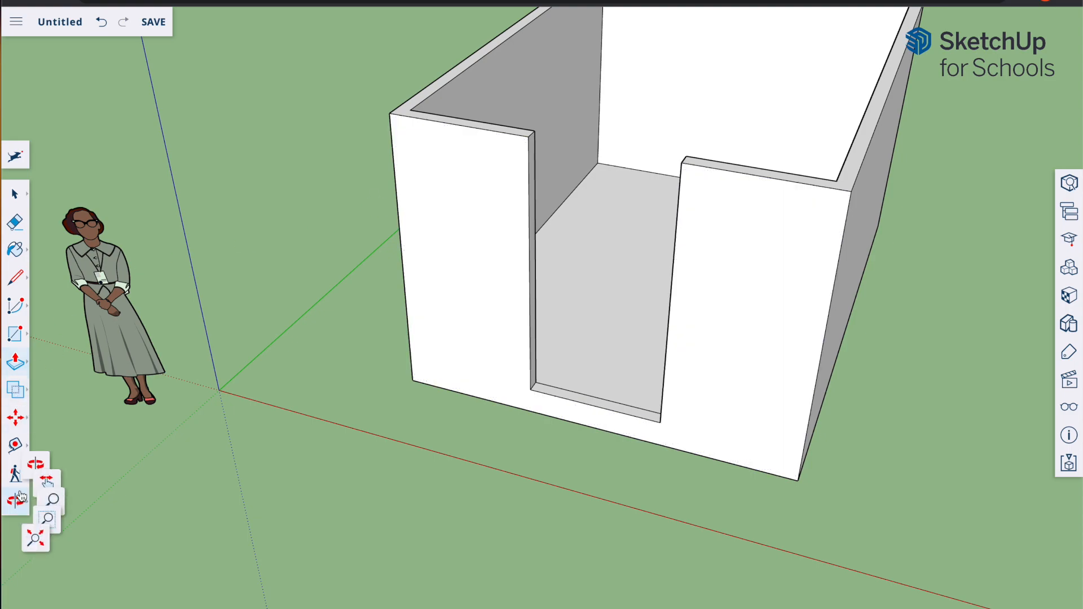
click(55, 444)
drag(774, 400, 738, 382)
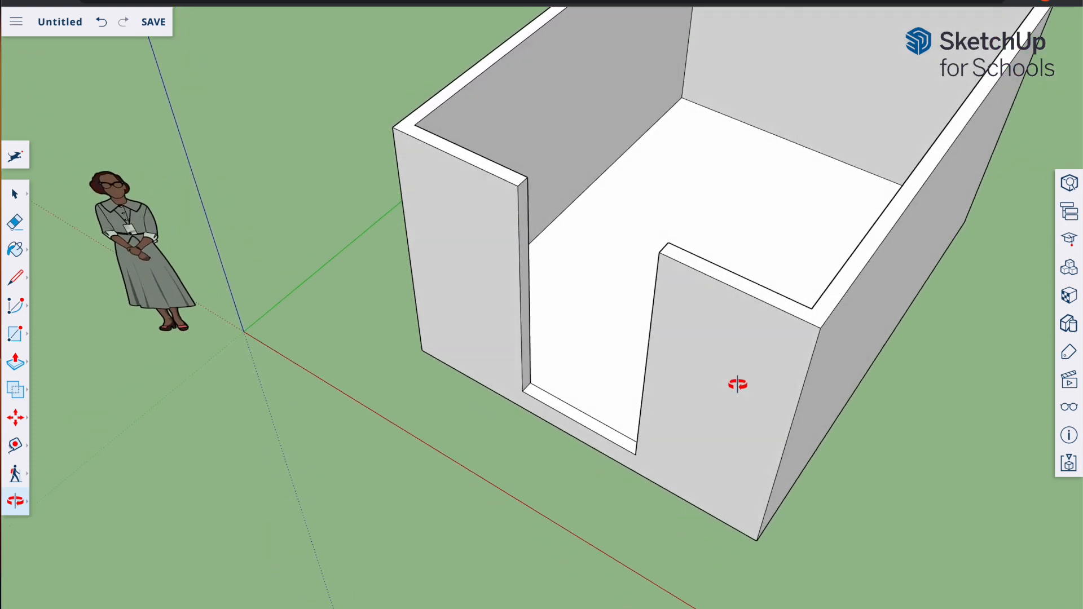
click(13, 505)
click(70, 469)
drag(783, 346, 520, 257)
click(17, 503)
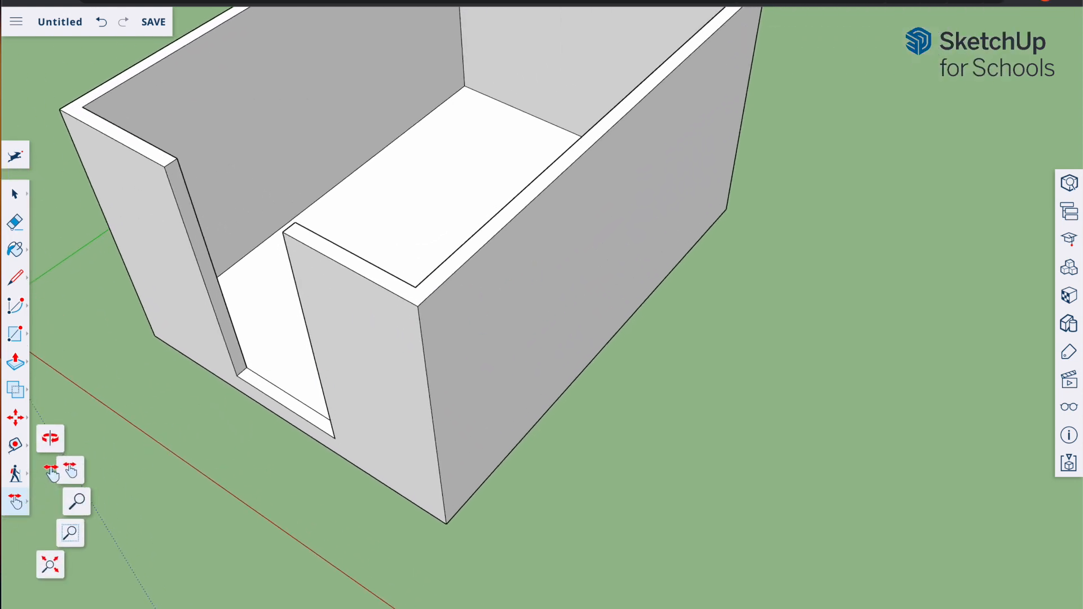
click(52, 443)
drag(696, 503, 549, 328)
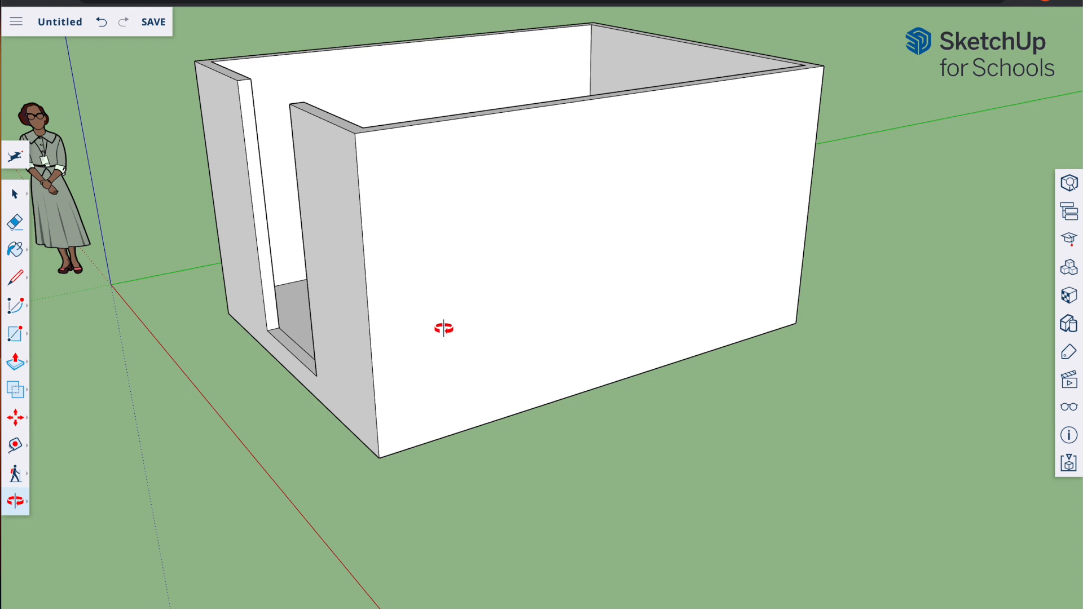
click(15, 333)
click(50, 278)
click(443, 181)
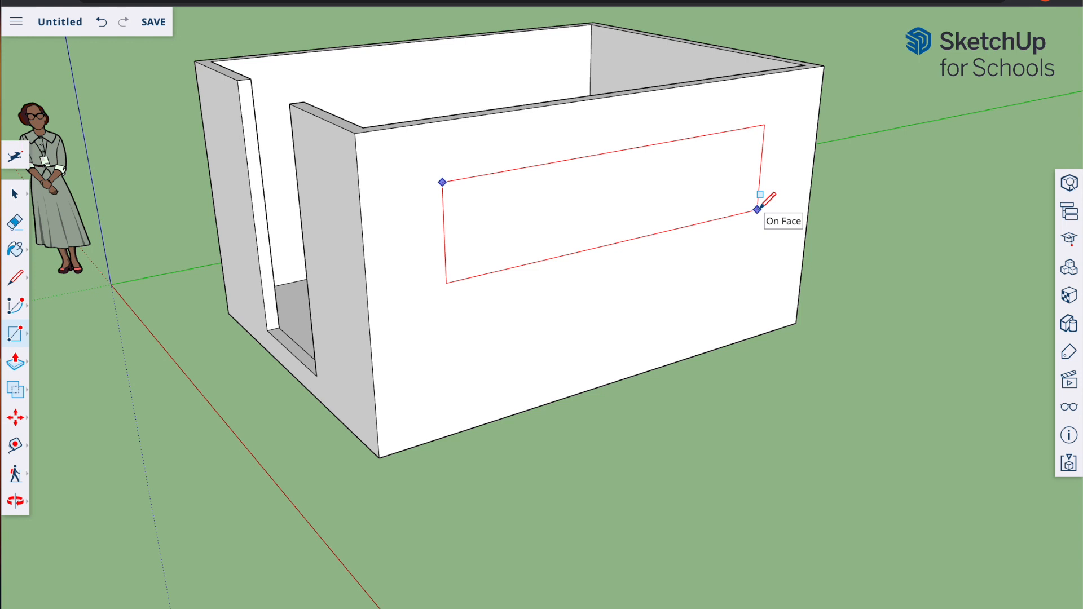
click(758, 209)
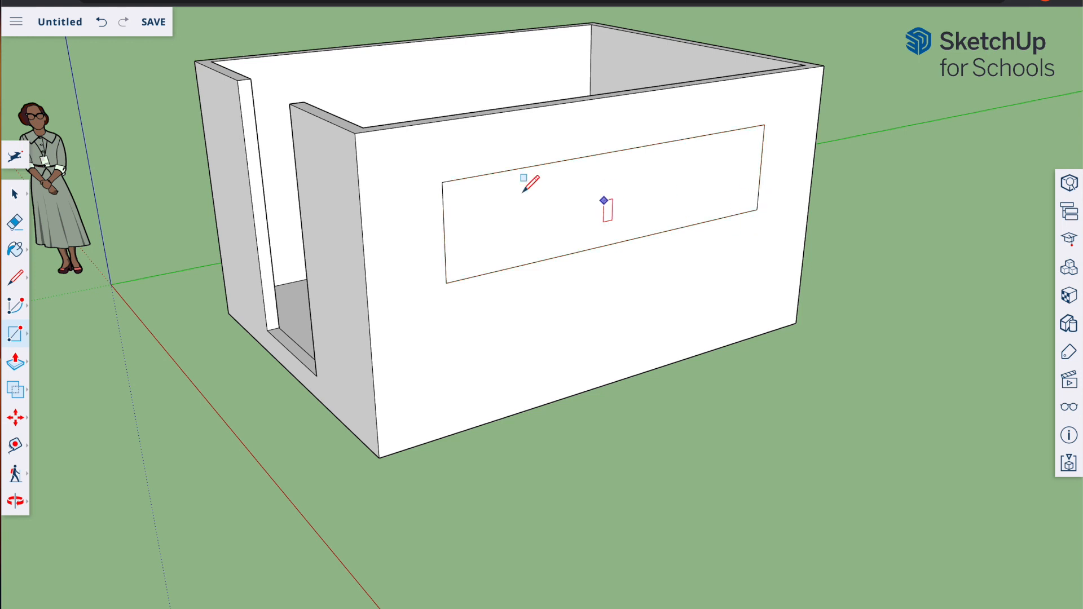
Step: Push/Pull the window rectangle inward through the full wall thickness to cut the opening
click(17, 361)
click(57, 327)
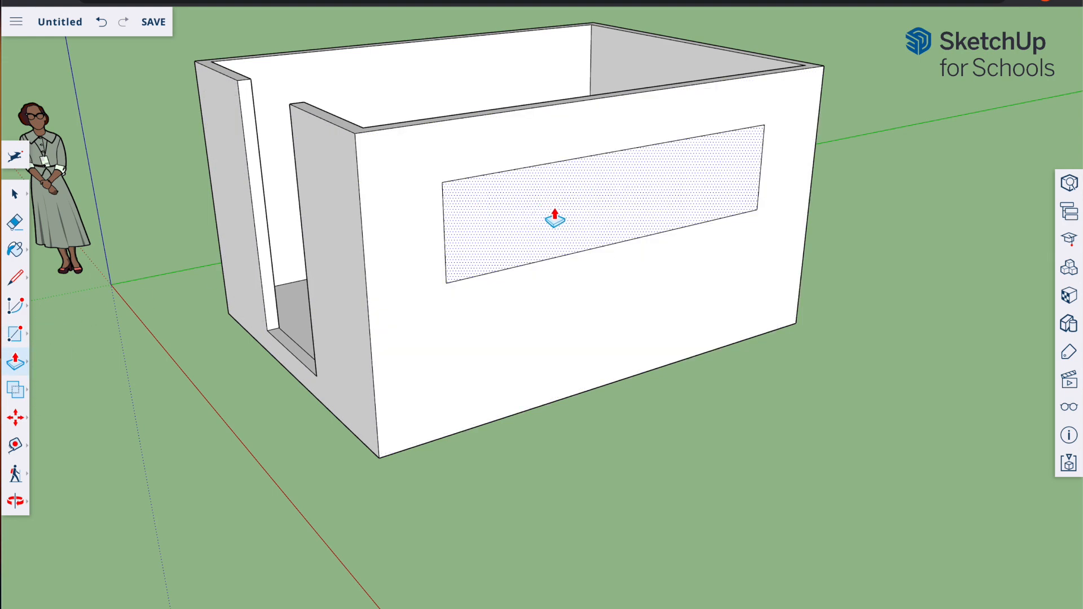
click(651, 213)
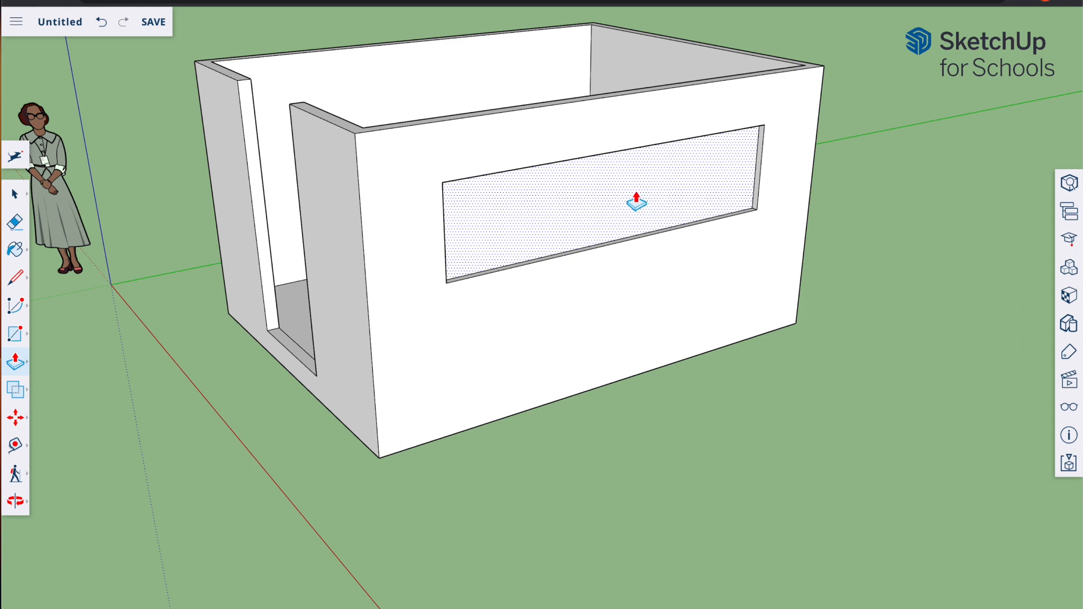
click(636, 202)
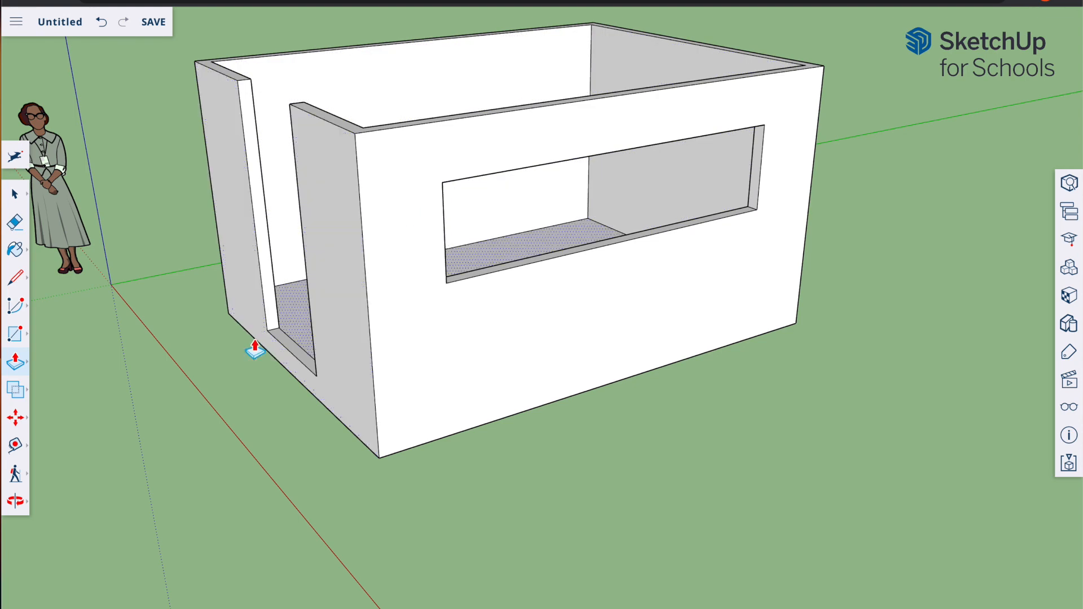
Step: Draw a rectangle corner to corner over the window opening and Push/Pull this pane slightly inward
click(15, 500)
drag(96, 387, 553, 244)
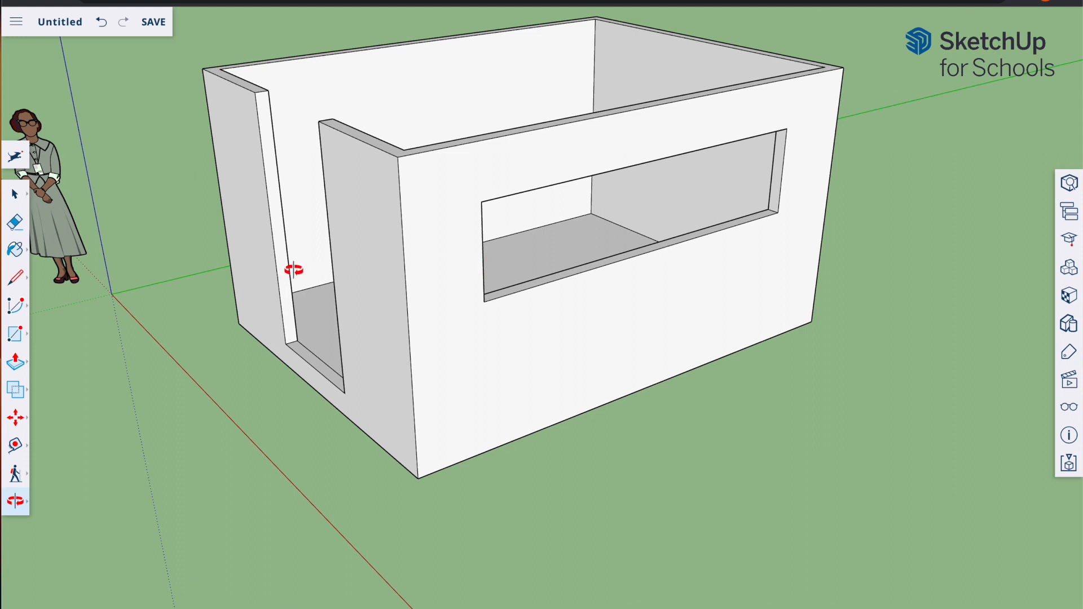
click(14, 338)
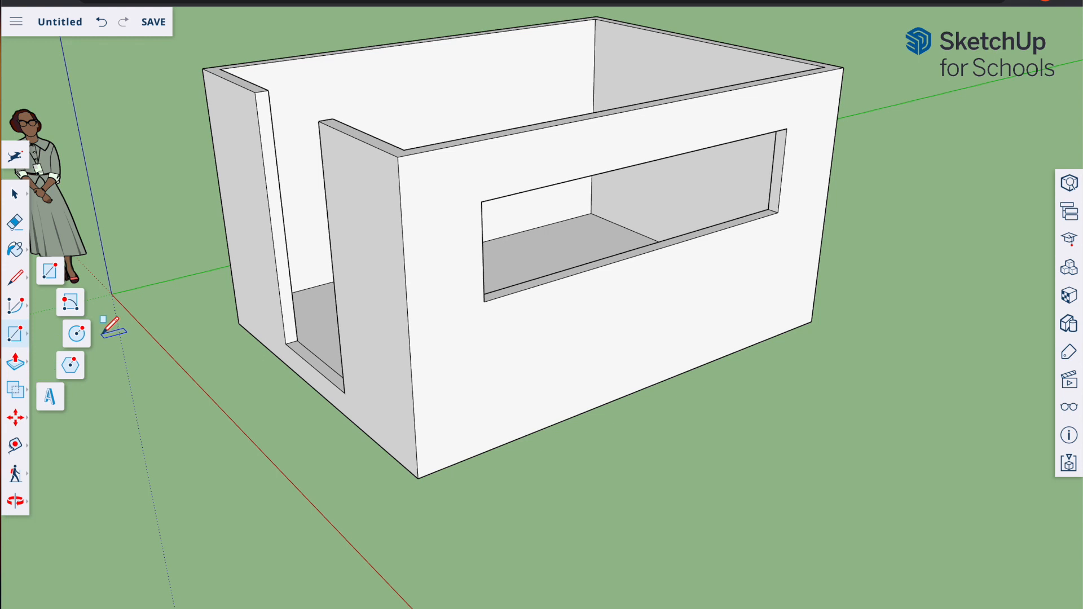
click(54, 274)
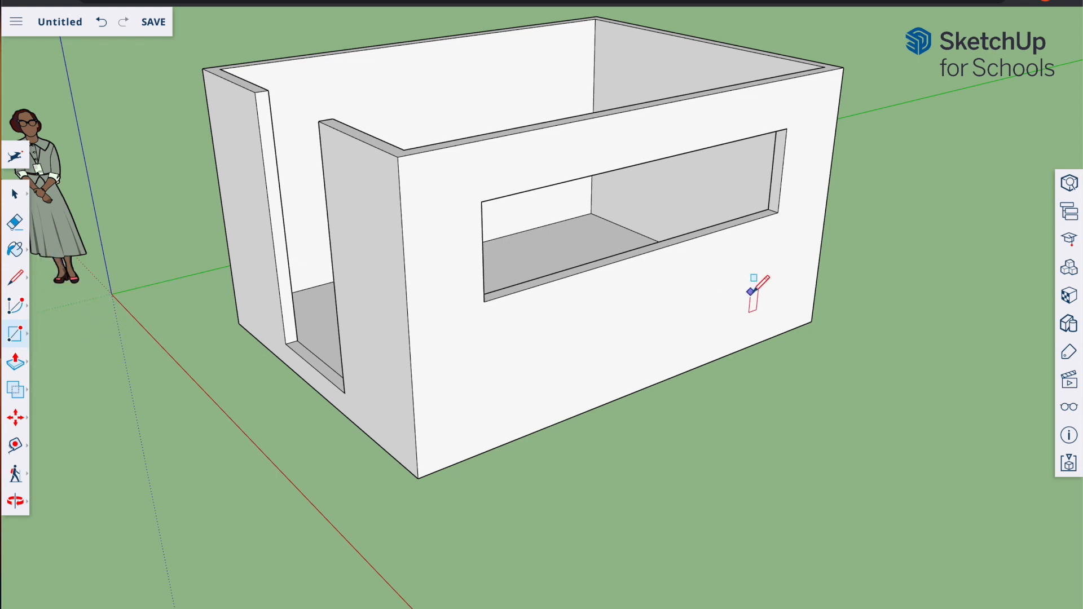
click(482, 201)
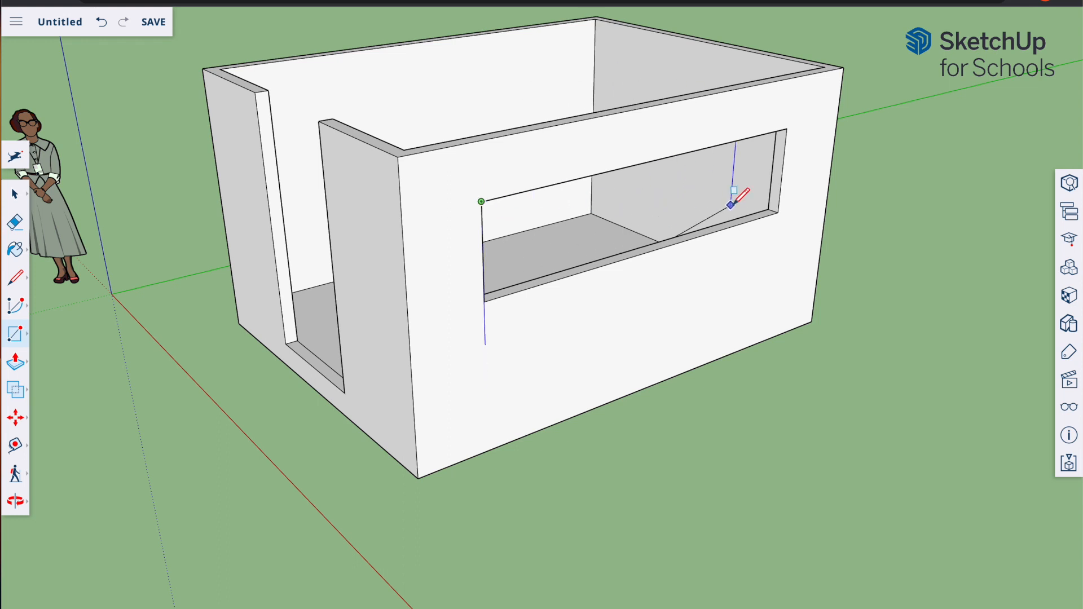
click(779, 212)
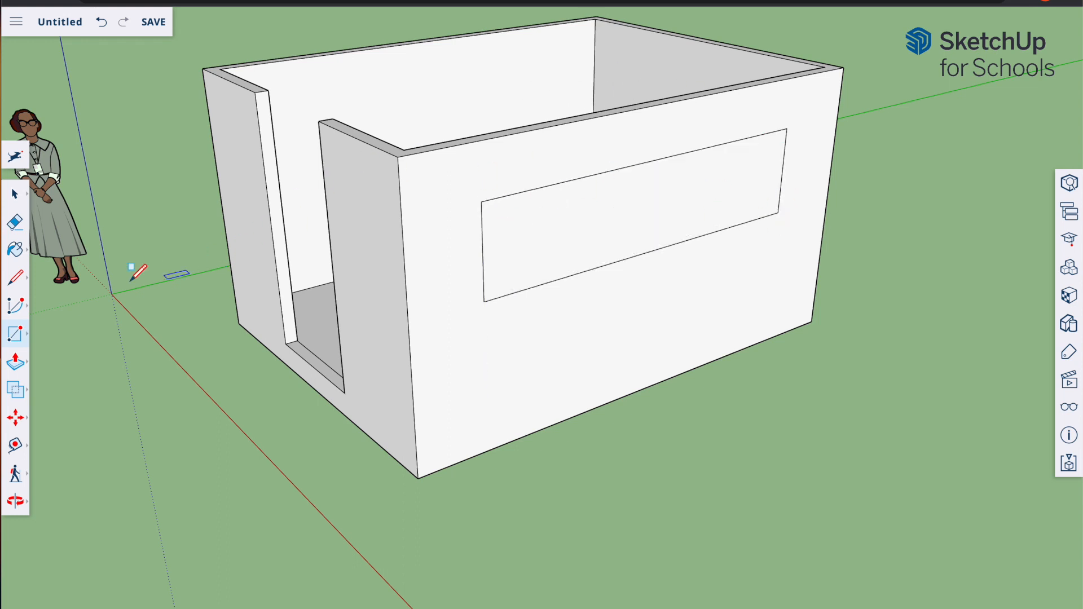
click(11, 363)
click(54, 327)
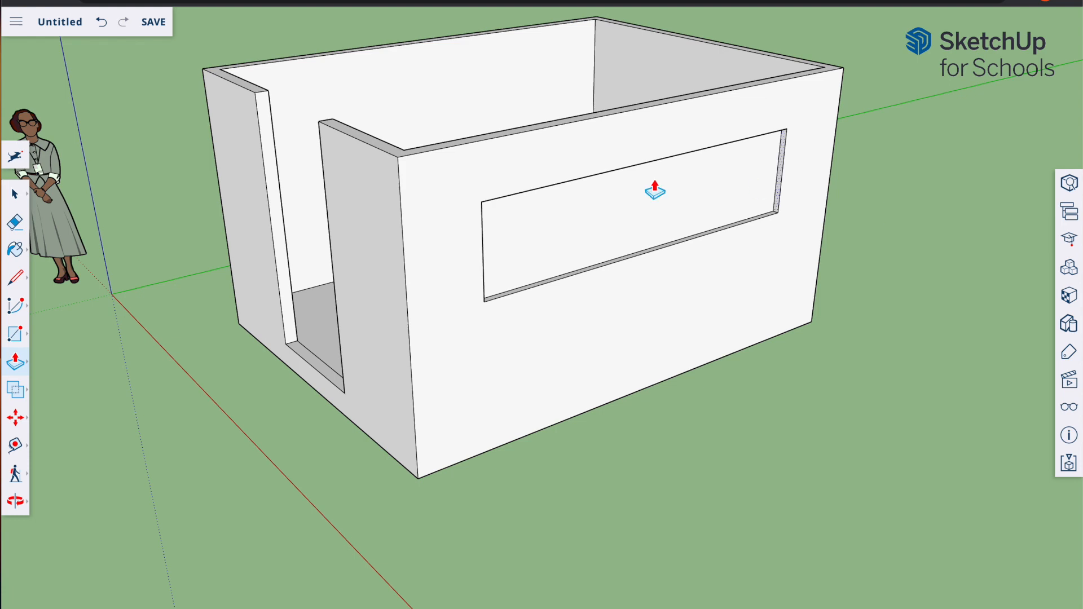
Step: Paint the window pane with Translucent Glass Sky Reflection from the Glass and Mirrors materials
click(1070, 297)
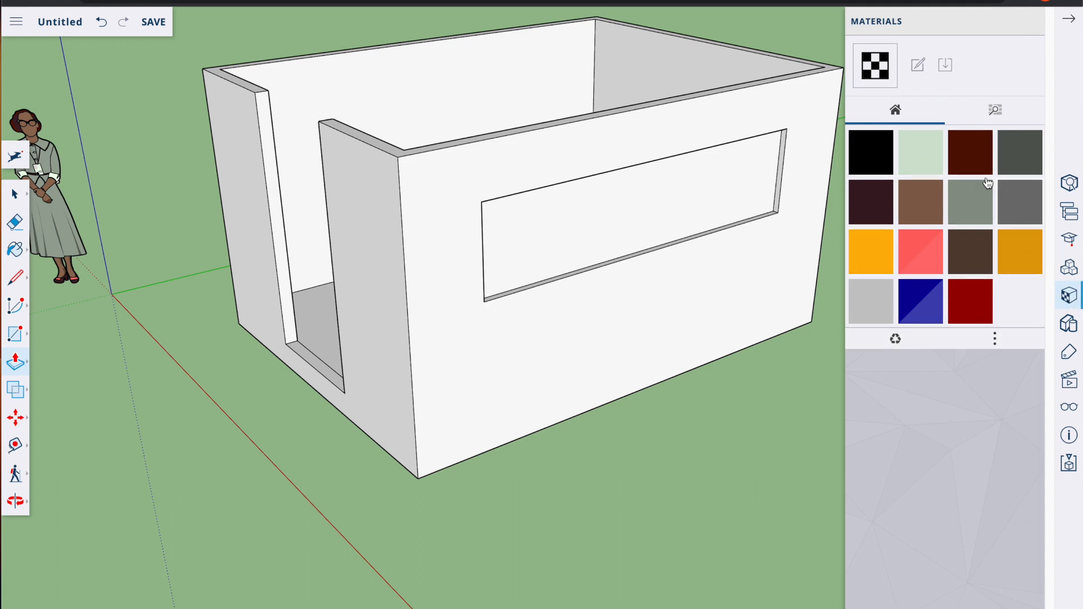
click(1000, 113)
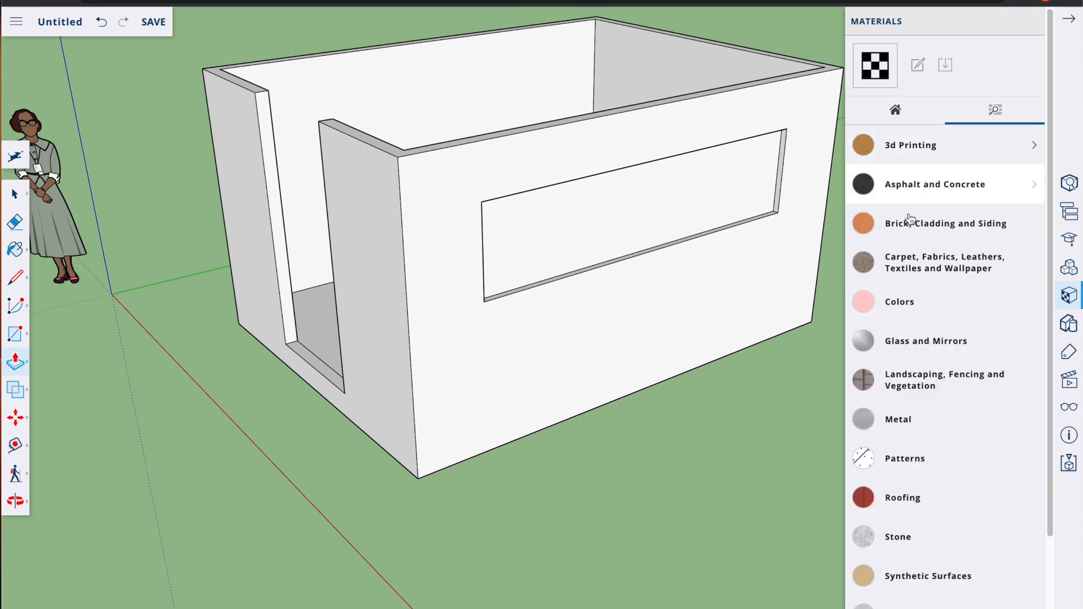
scroll(1045, 507, down, 1)
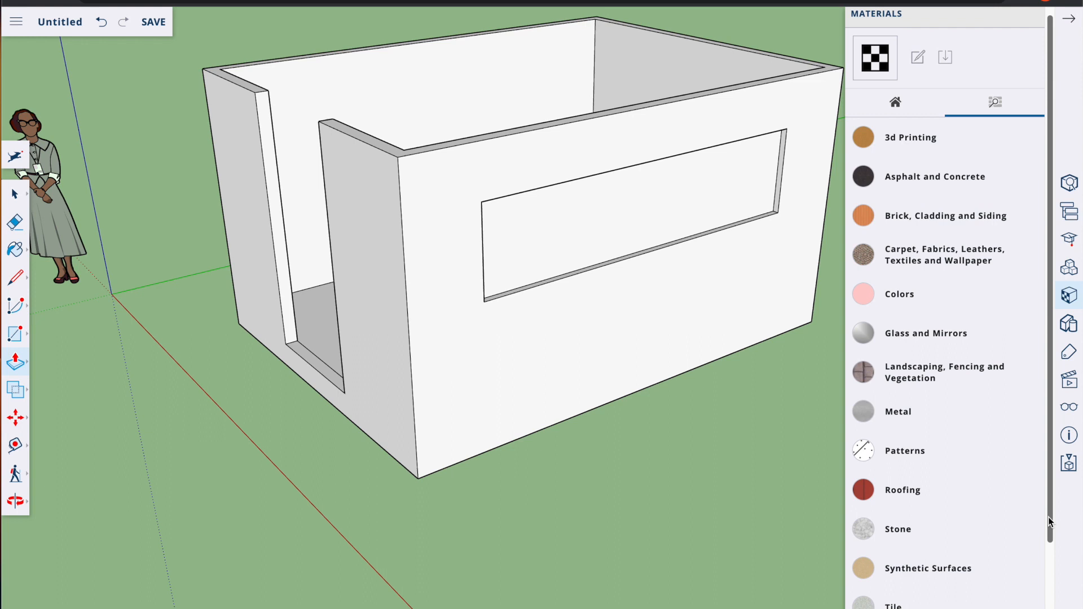
click(918, 345)
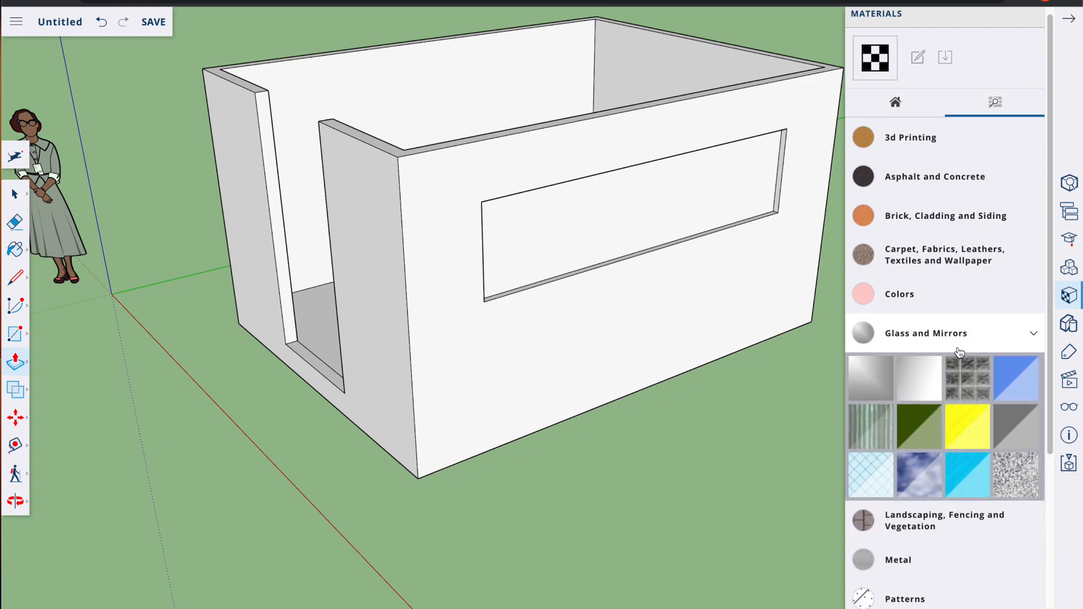
click(918, 488)
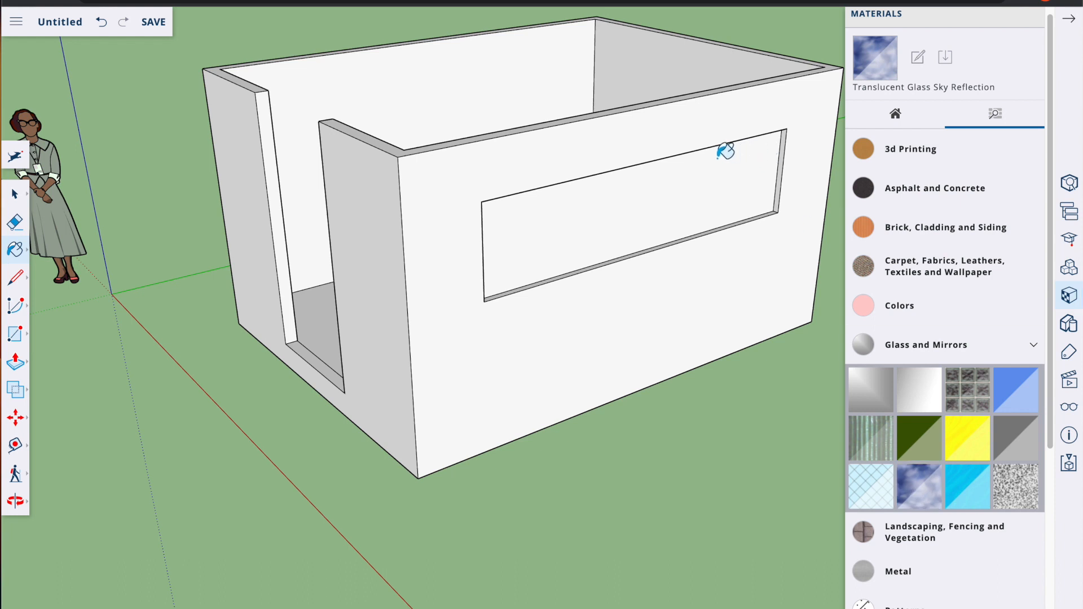
click(698, 170)
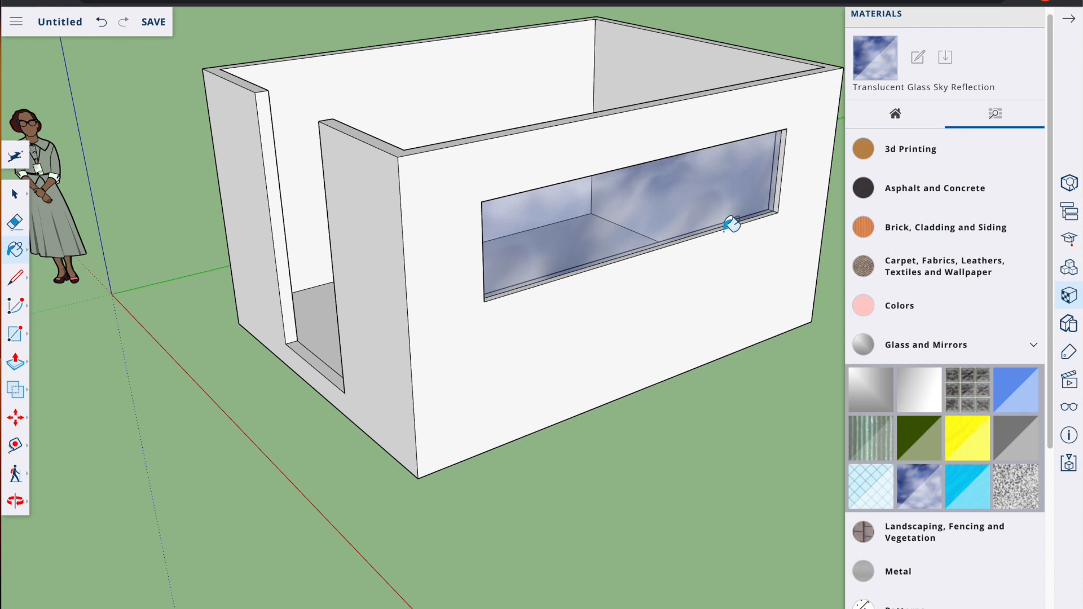
Step: Paint the house's interior floor with a medium-brown plank material from the Wood collection
drag(1050, 371, 1034, 601)
click(1035, 601)
drag(1050, 528, 1050, 608)
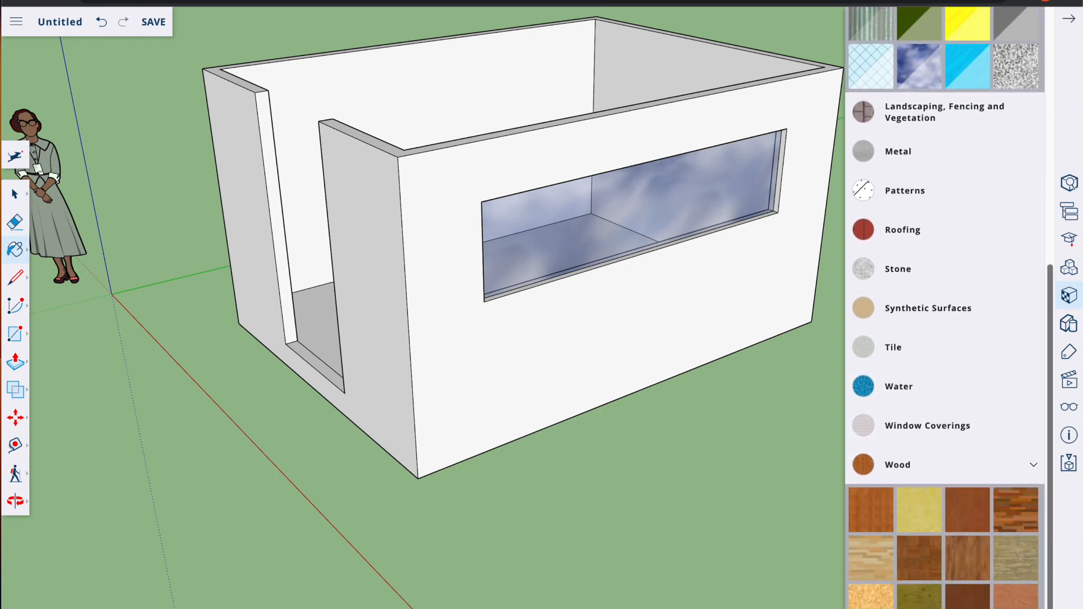
click(970, 565)
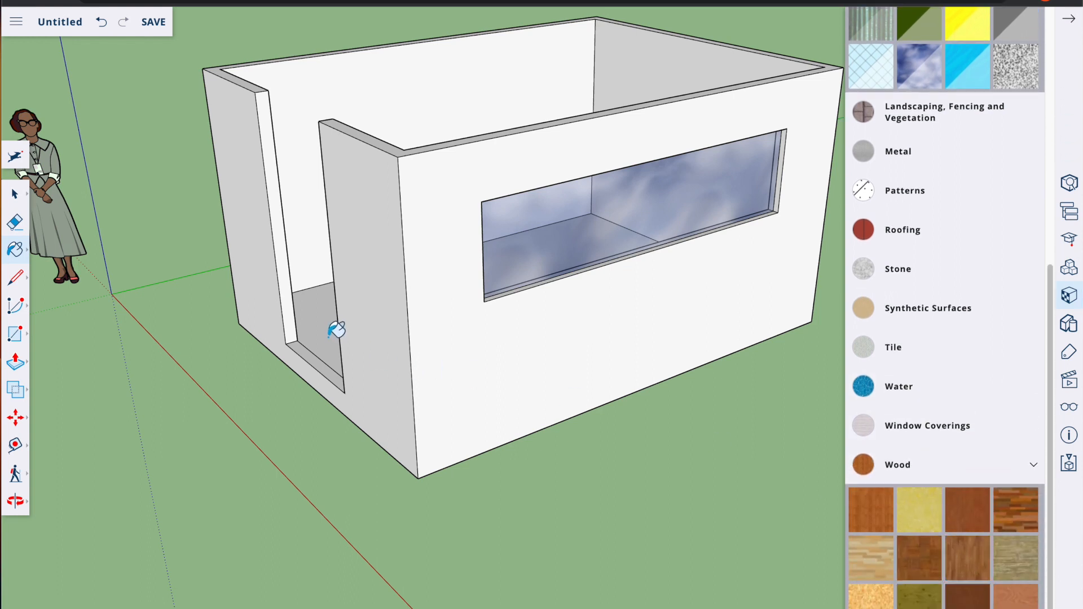
click(20, 506)
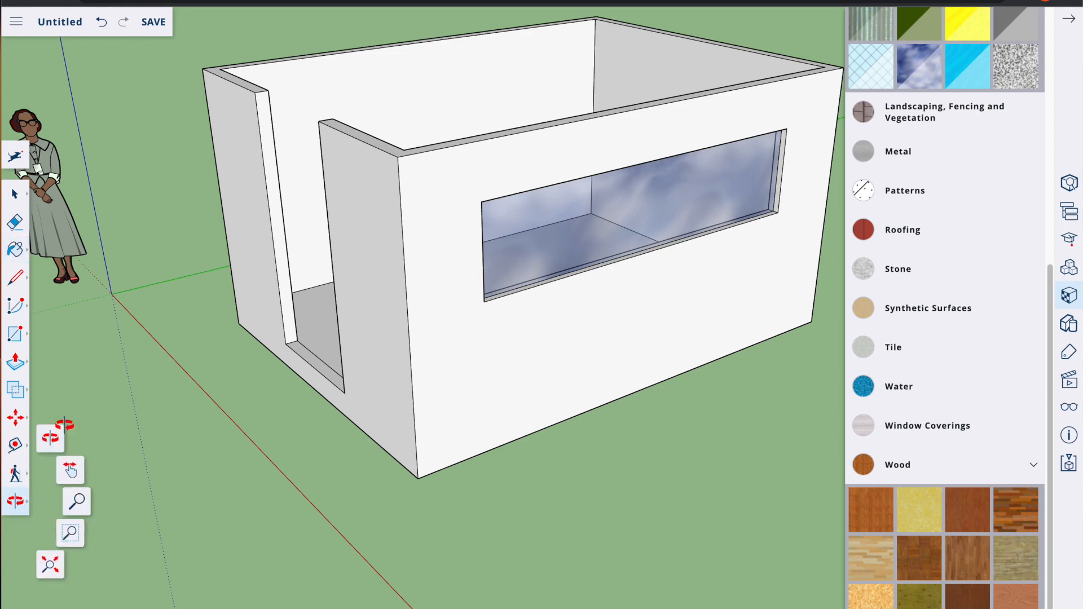
drag(162, 331, 448, 415)
click(17, 249)
click(354, 285)
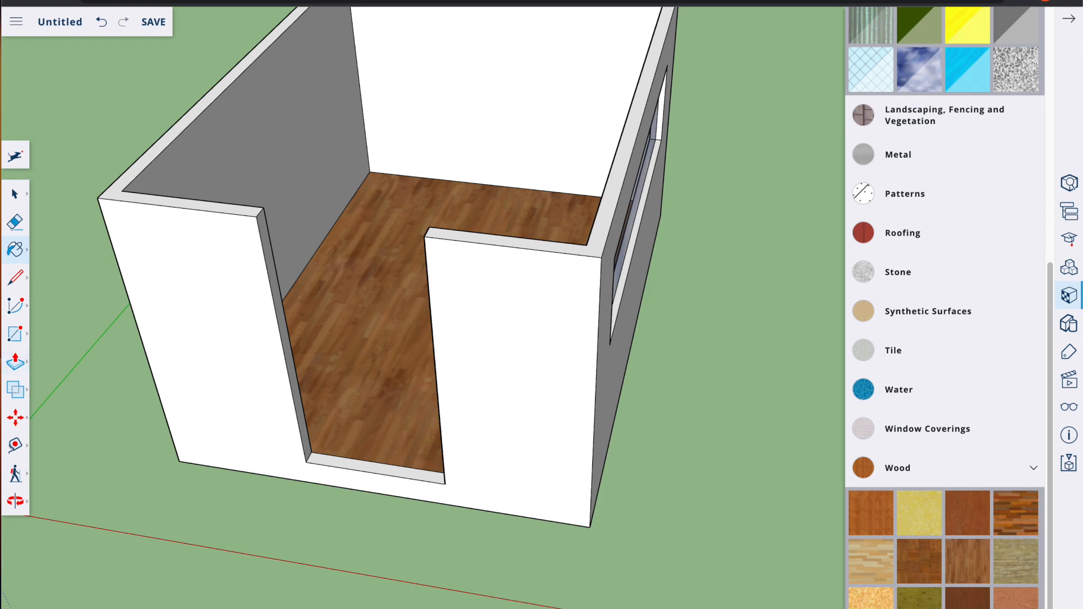
Step: Repaint the house's interior floor with the weathered greenish-brown plank material from the Wood collection
click(1019, 549)
click(367, 292)
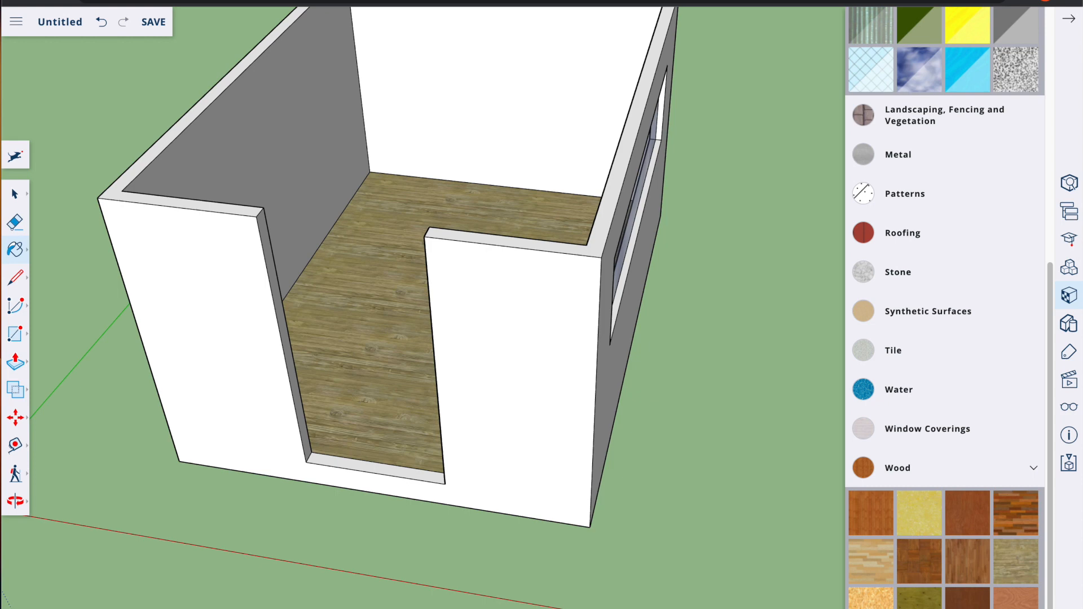
Step: Paint the exterior faces of the door wall and the window wall with Metal Corrugated Shiny from the Metal materials
click(868, 161)
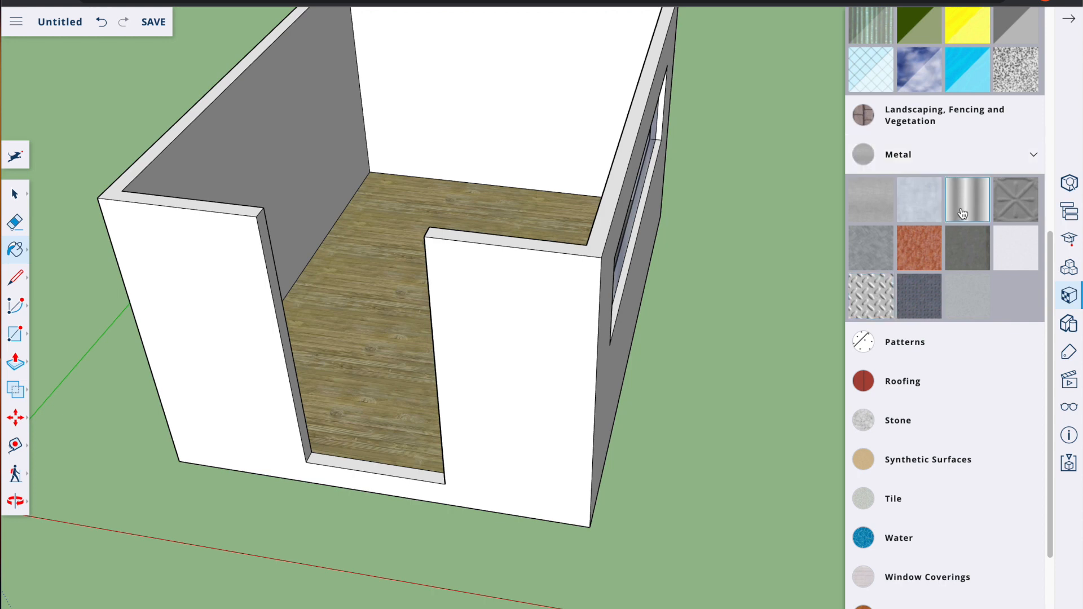
click(943, 213)
click(556, 304)
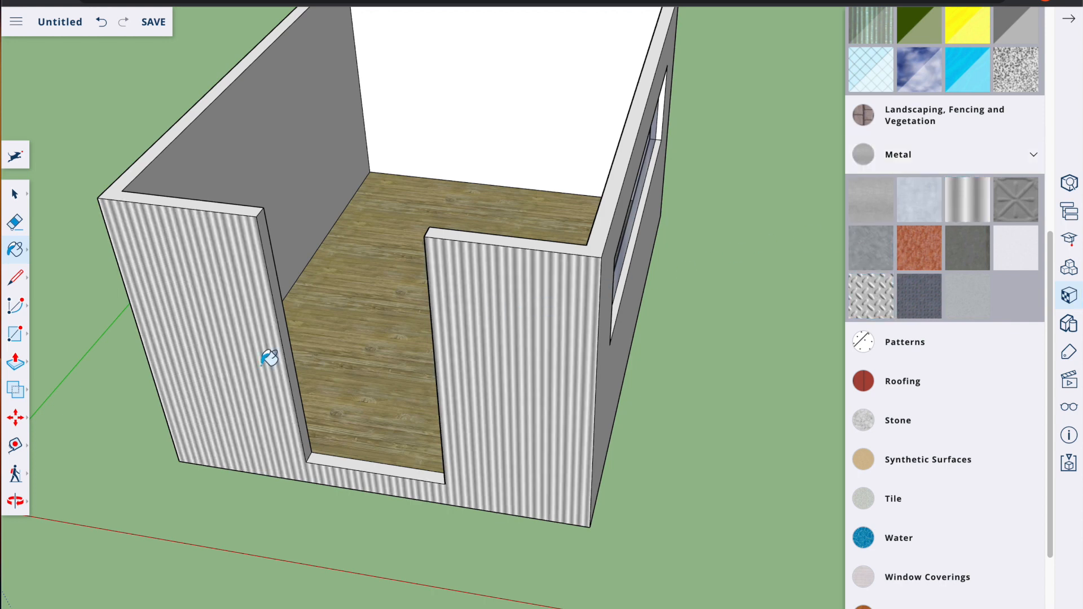
click(15, 501)
click(60, 436)
drag(581, 373, 175, 261)
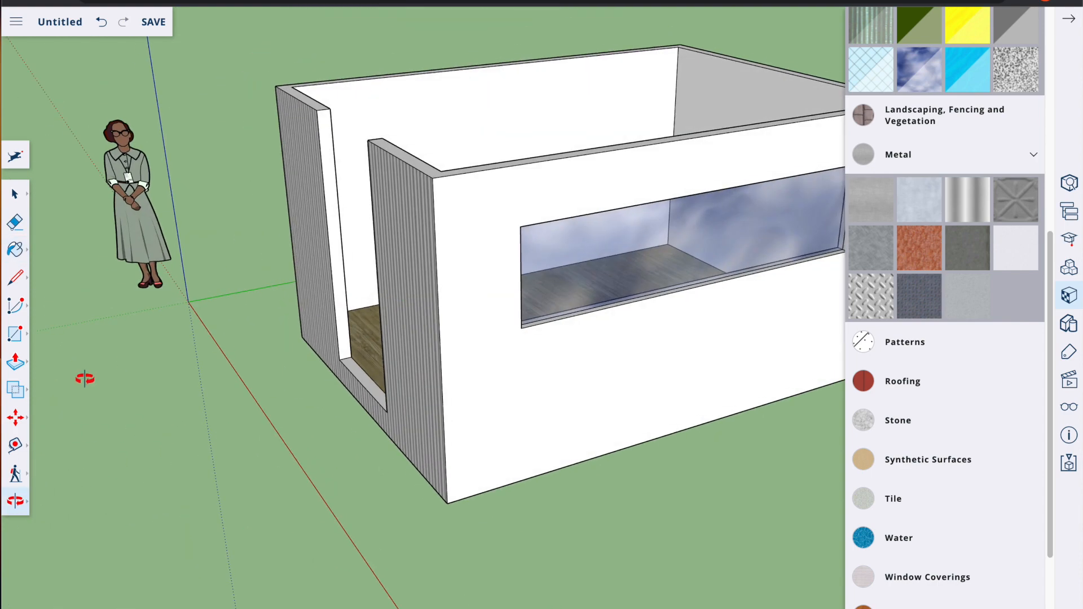
click(19, 254)
click(553, 409)
Step: Paint the two remaining exterior walls with Metal Corrugated Shiny
mouse_move(27, 480)
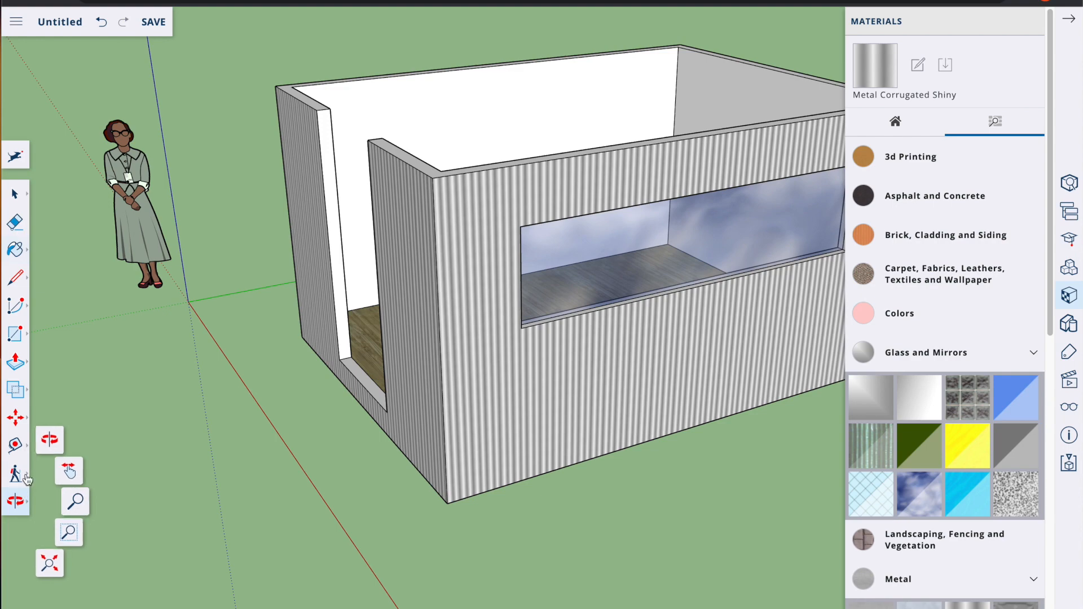
click(51, 440)
drag(598, 364, 220, 317)
drag(732, 355, 418, 333)
drag(779, 401, 428, 367)
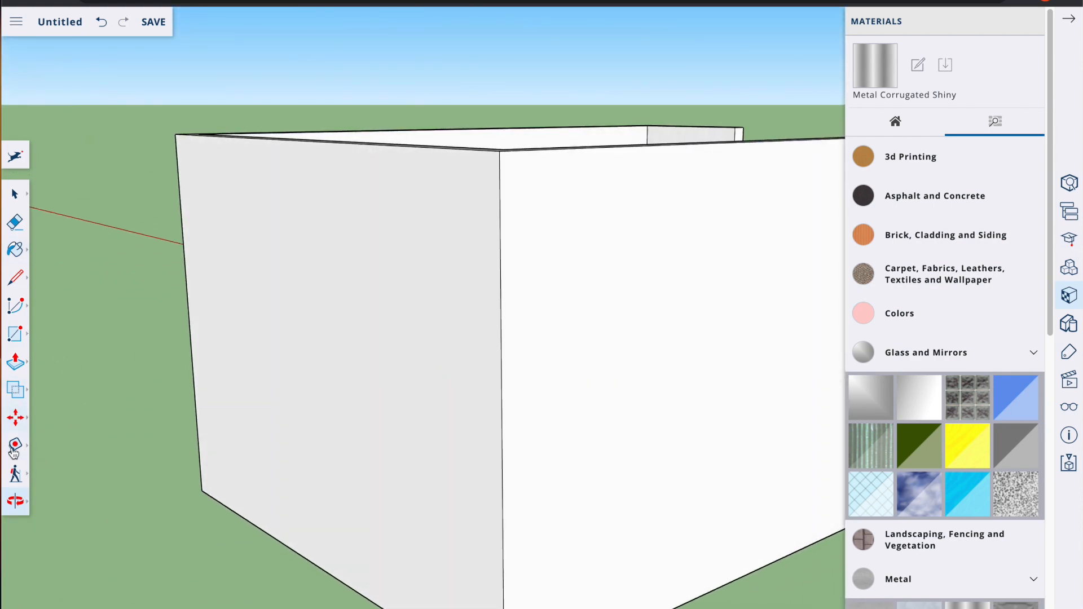
click(15, 251)
click(279, 285)
click(567, 302)
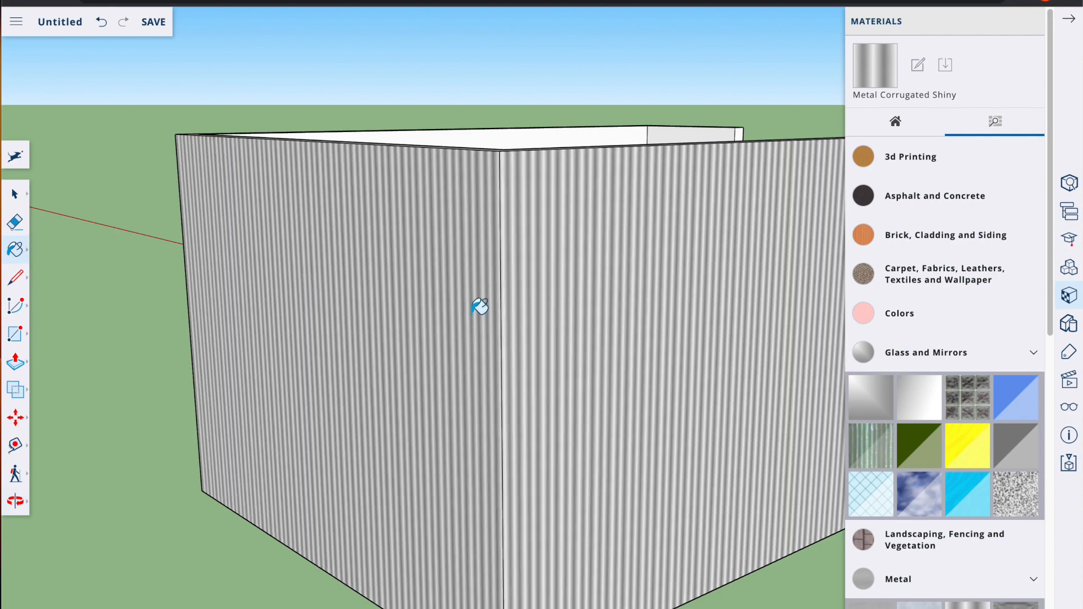
Step: Draw a rectangle corner to corner over the doorway and Push/Pull this door face slightly inward
click(12, 504)
click(57, 443)
drag(197, 440, 426, 372)
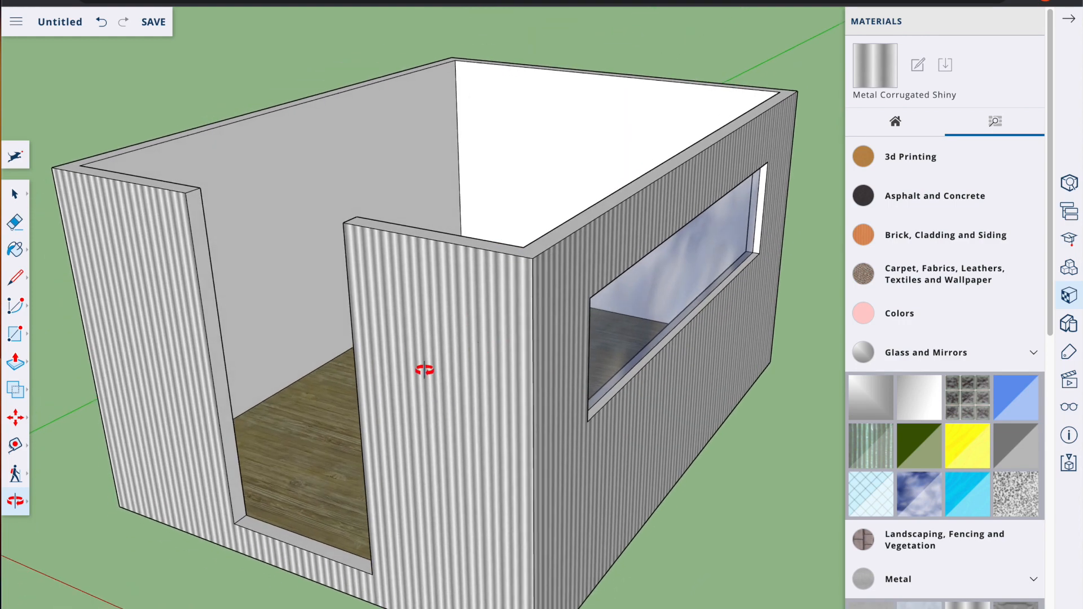
click(28, 504)
click(80, 503)
drag(344, 420, 492, 501)
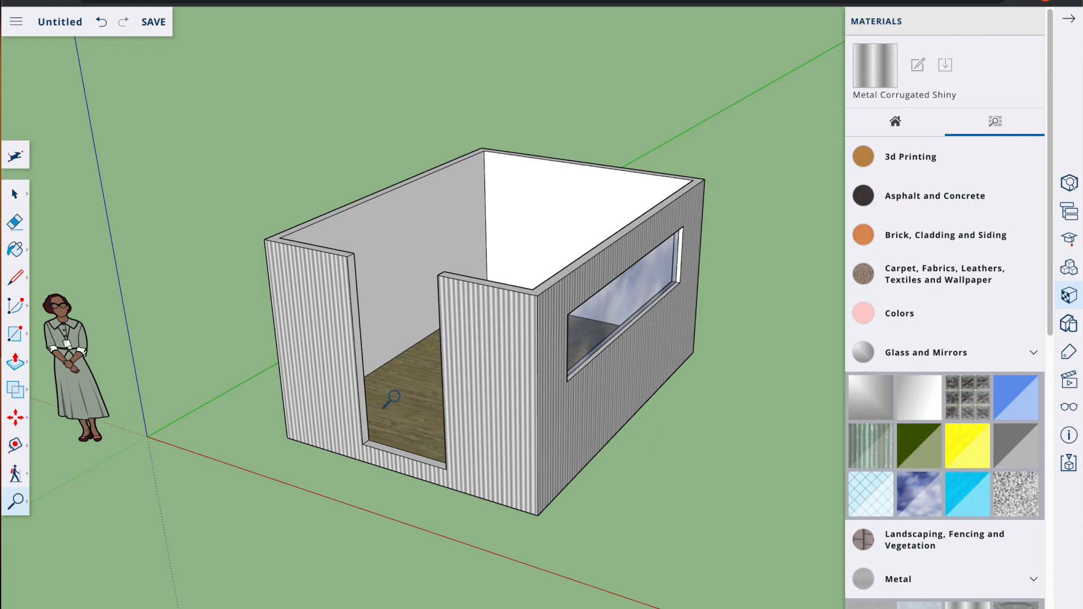
click(27, 333)
click(48, 274)
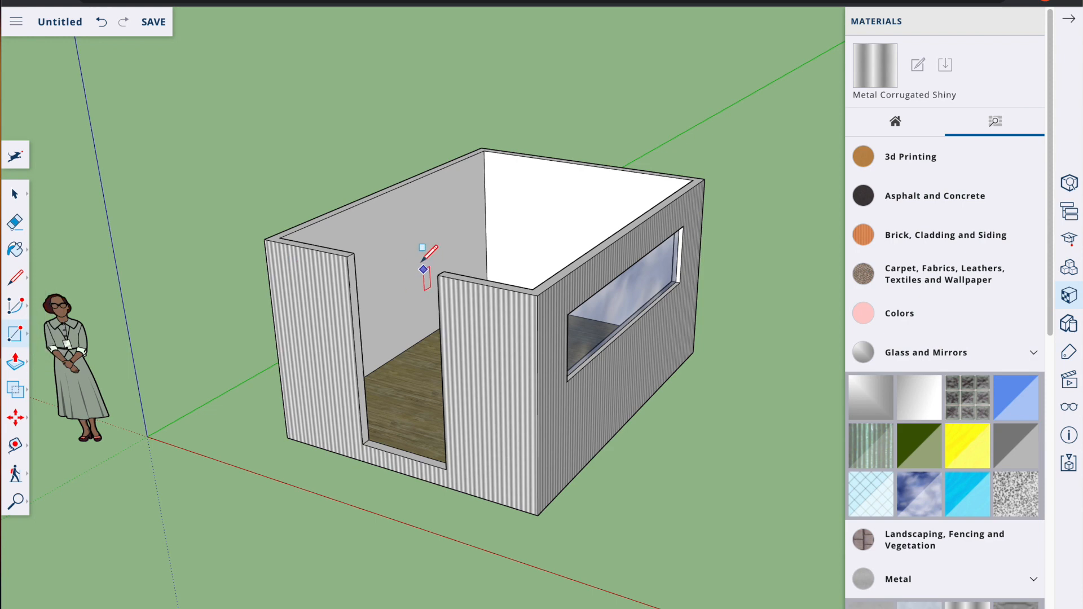
click(348, 256)
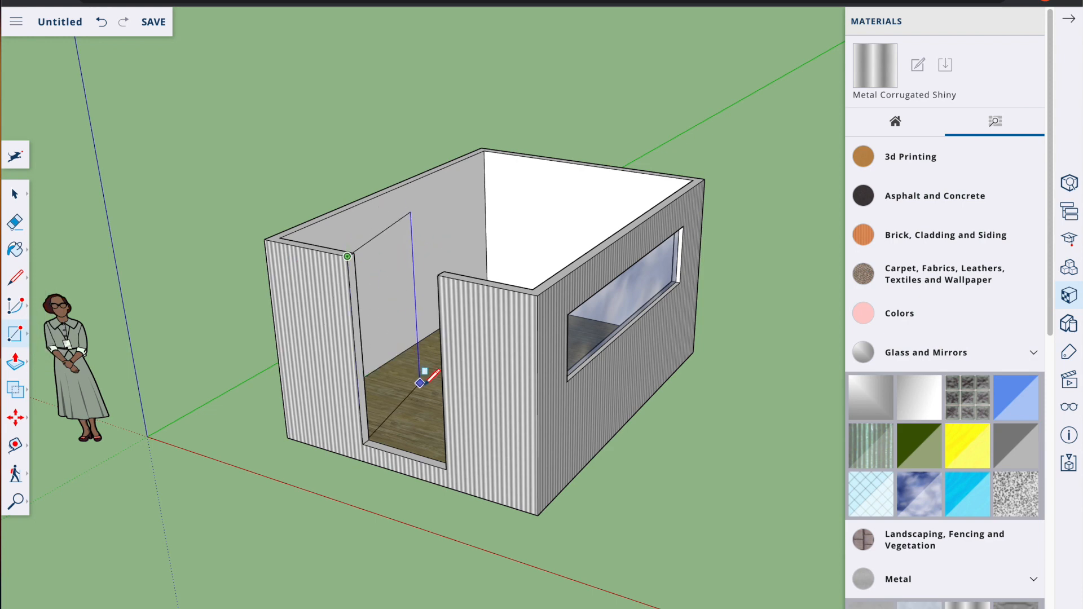
click(447, 469)
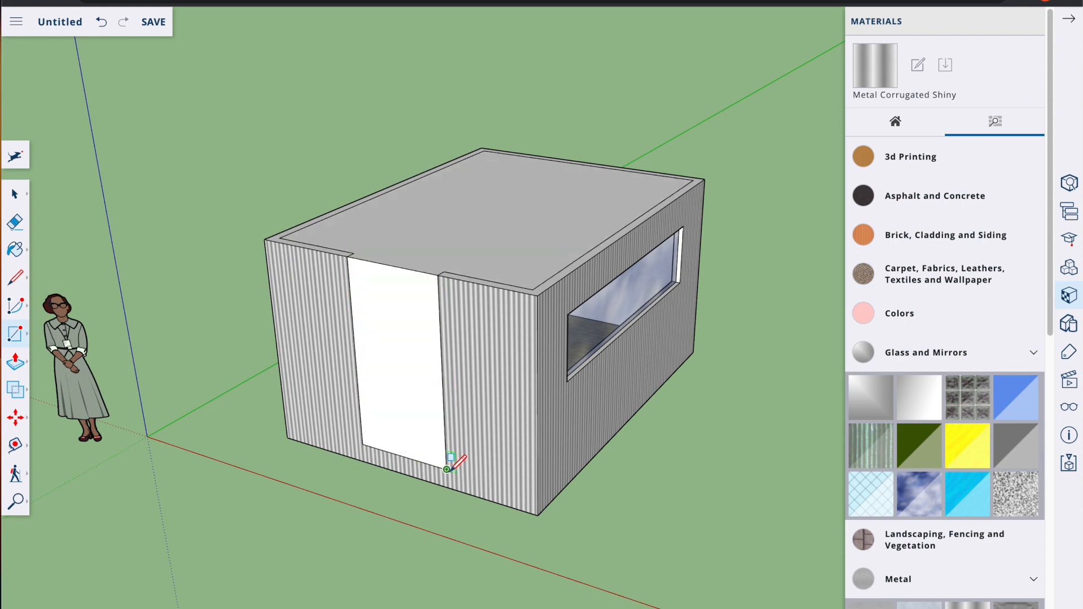
click(17, 368)
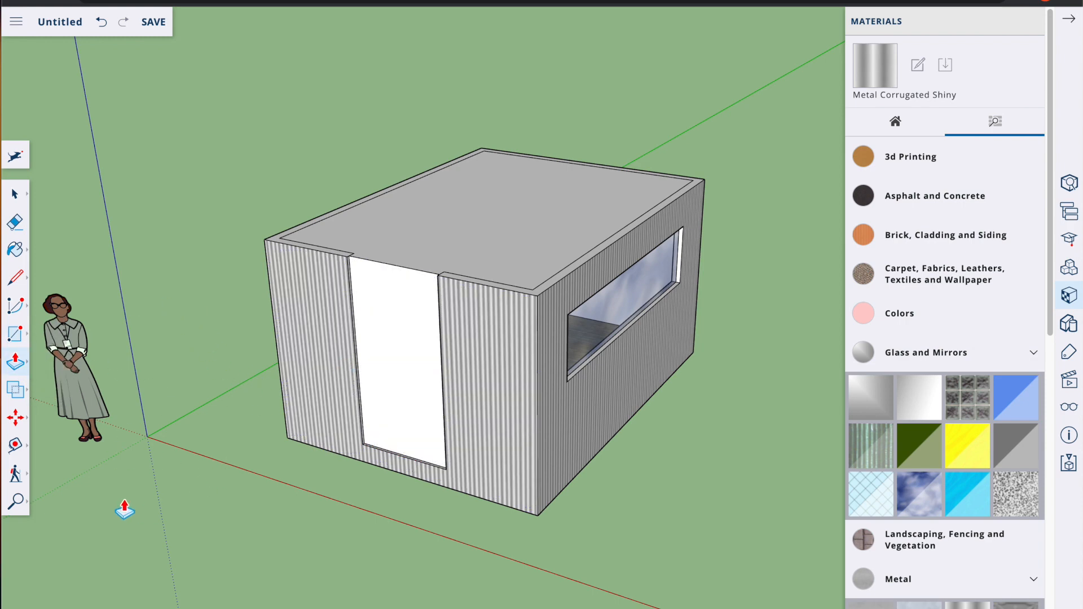
Step: Select and delete the flat face covering the open top of the house
click(16, 501)
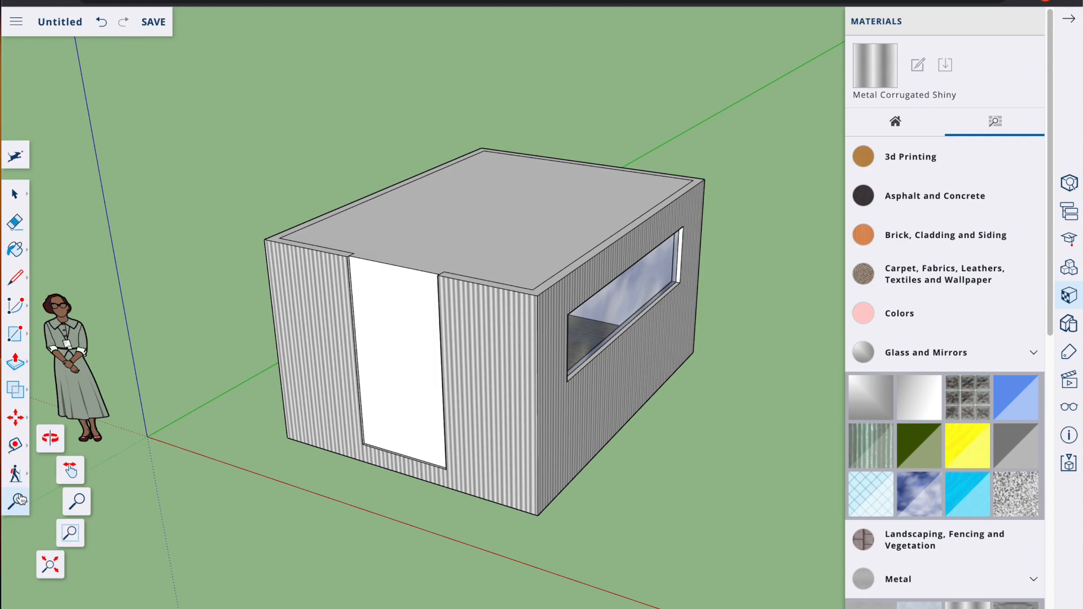
drag(545, 308, 558, 438)
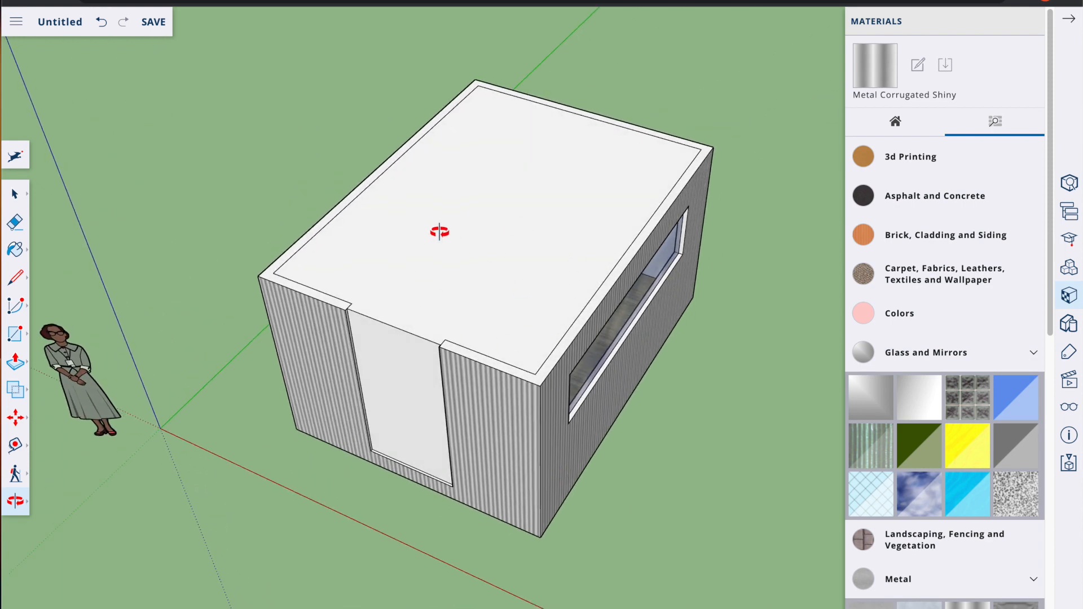
drag(428, 355, 159, 244)
click(15, 193)
click(550, 280)
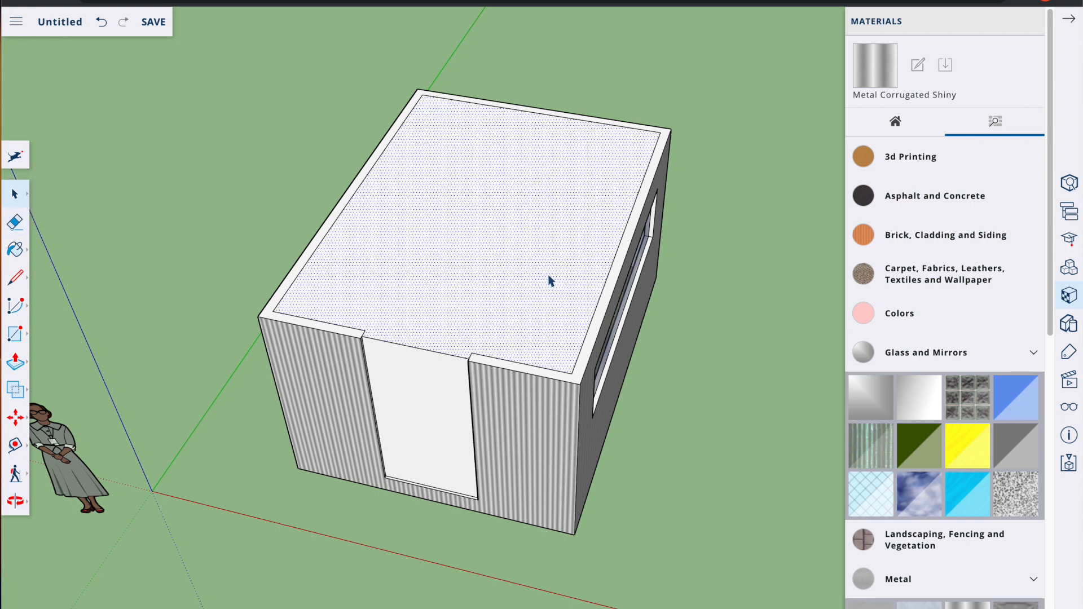
key(Delete)
Step: Push/Pull the door's inner face slightly to give the door some thickness
click(16, 501)
drag(128, 411, 191, 278)
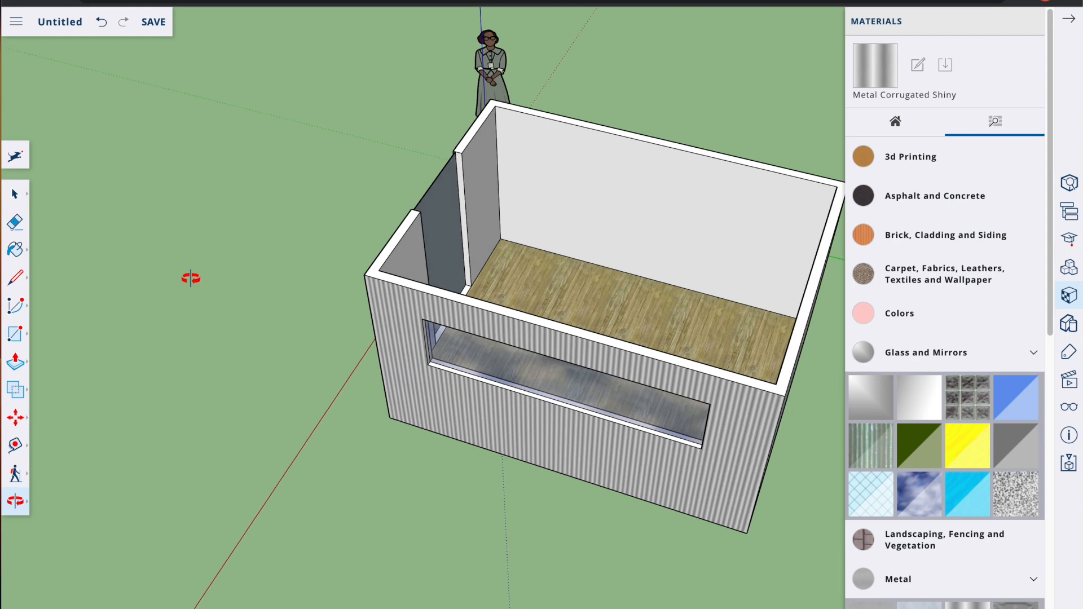
click(16, 364)
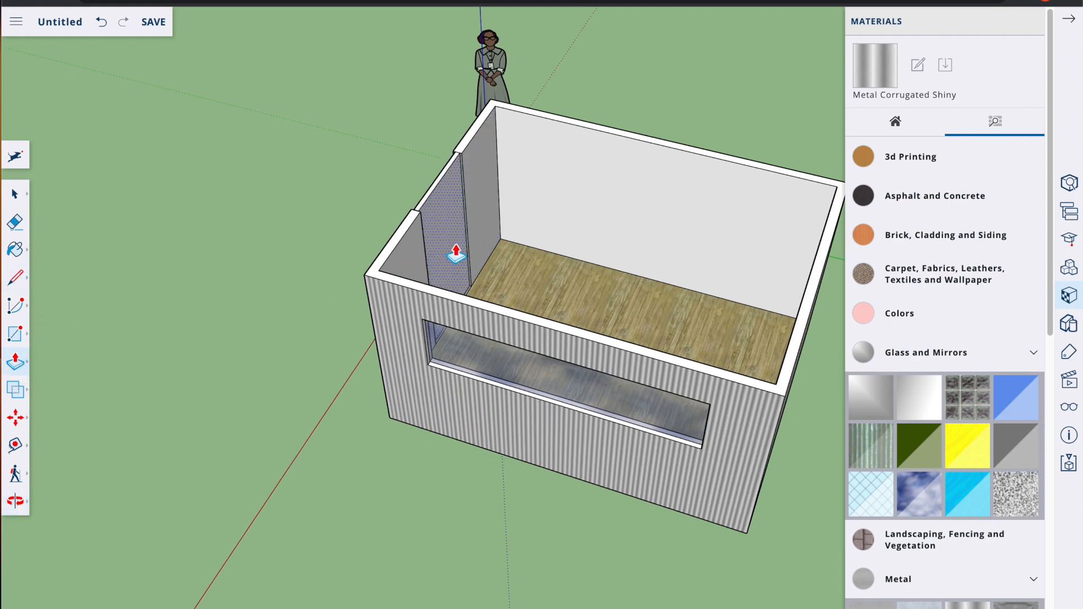
Step: Paint the outside of the door with a light-grey patterned material from the Metal collection
click(12, 499)
drag(350, 406, 601, 226)
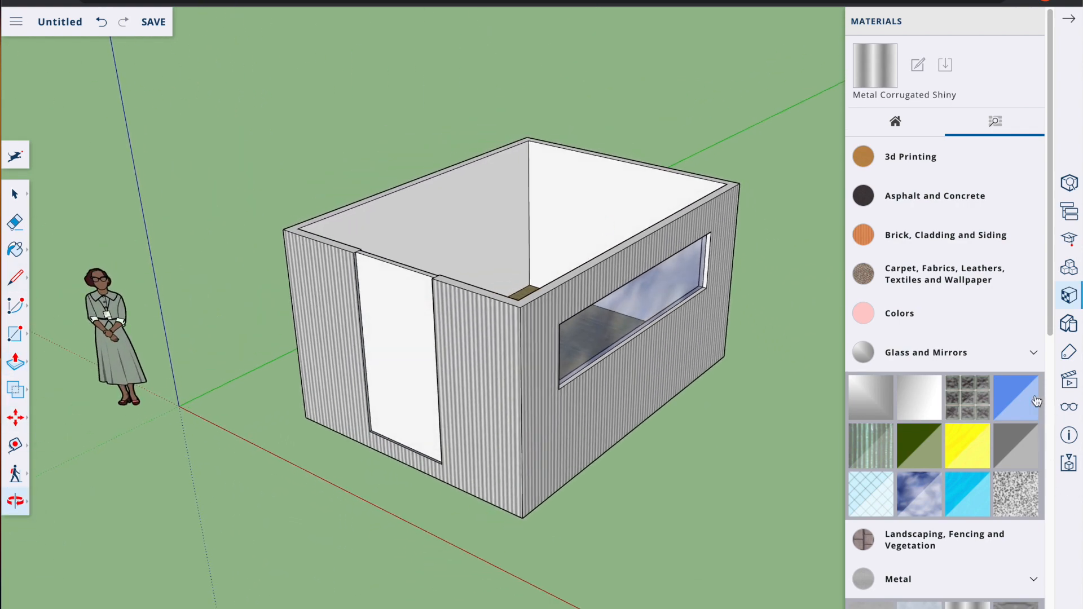
scroll(1057, 485, down, 5)
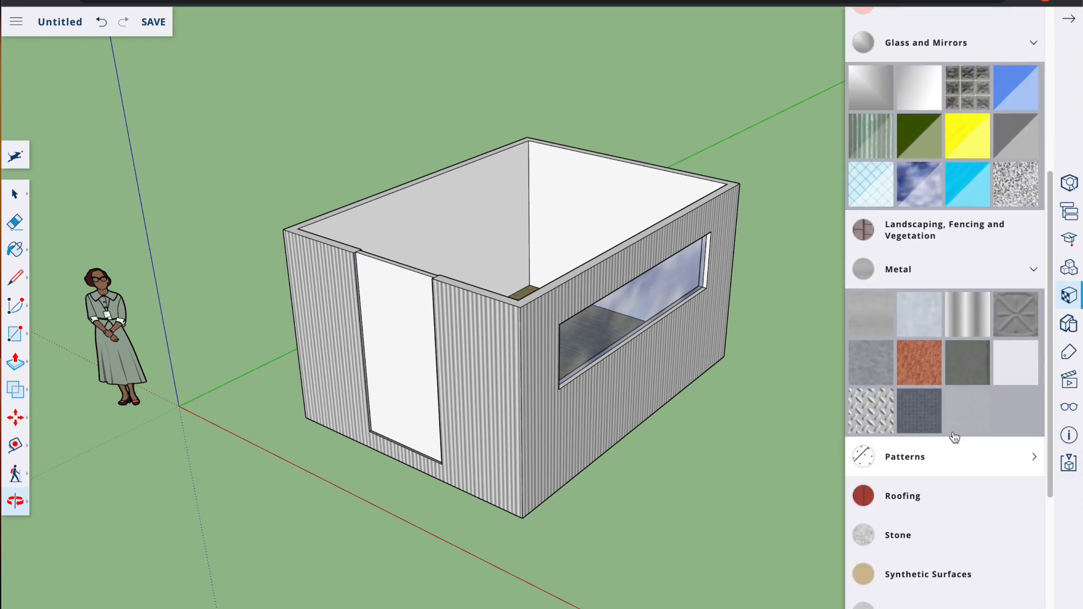
click(1008, 325)
click(411, 379)
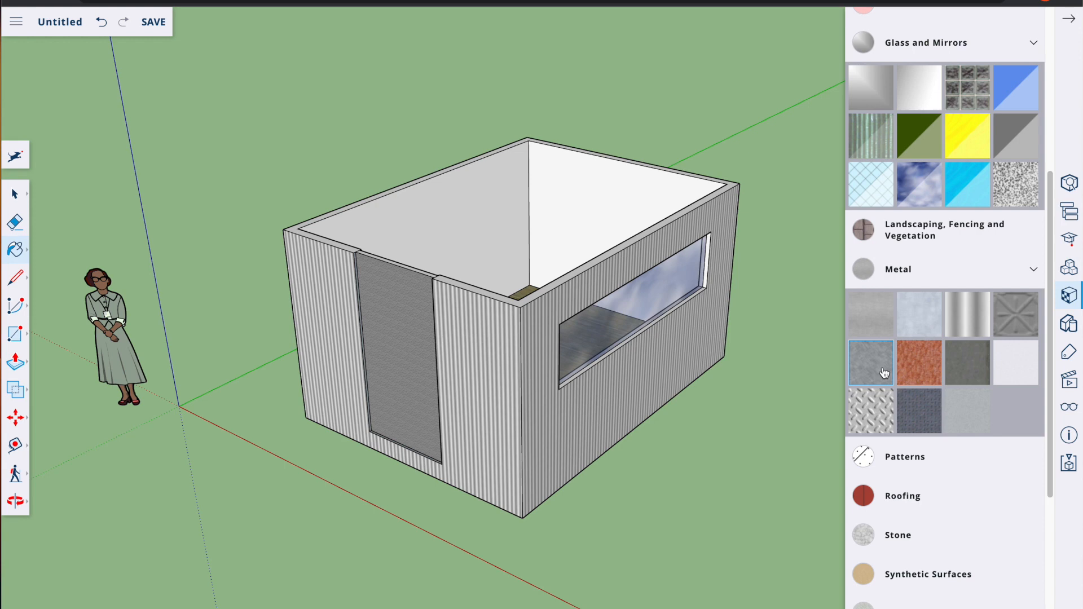
click(418, 374)
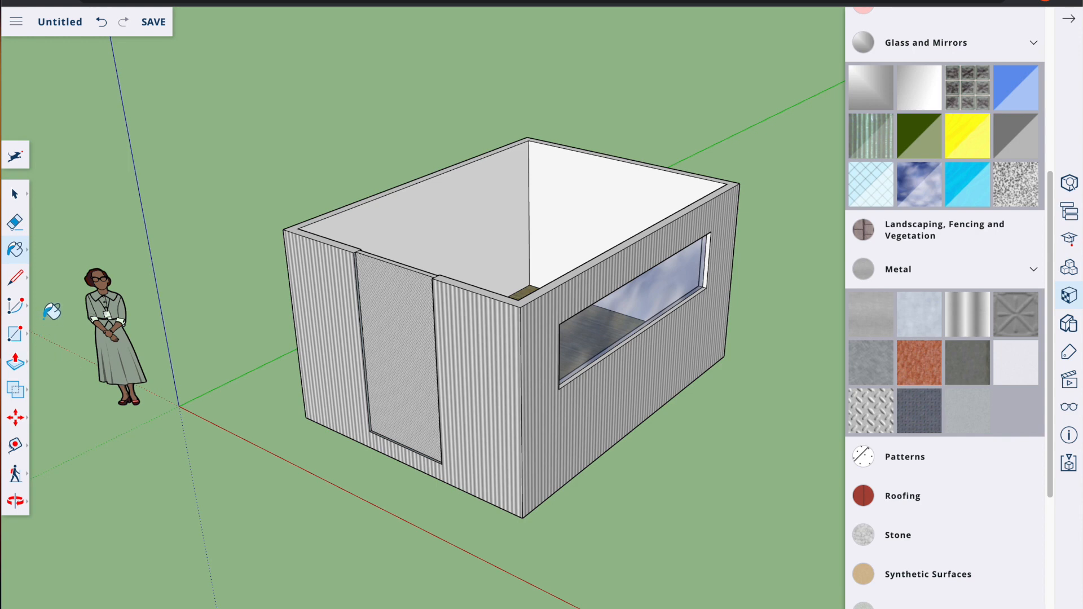
Step: Select the whole house with a selection window and make it a group
click(13, 199)
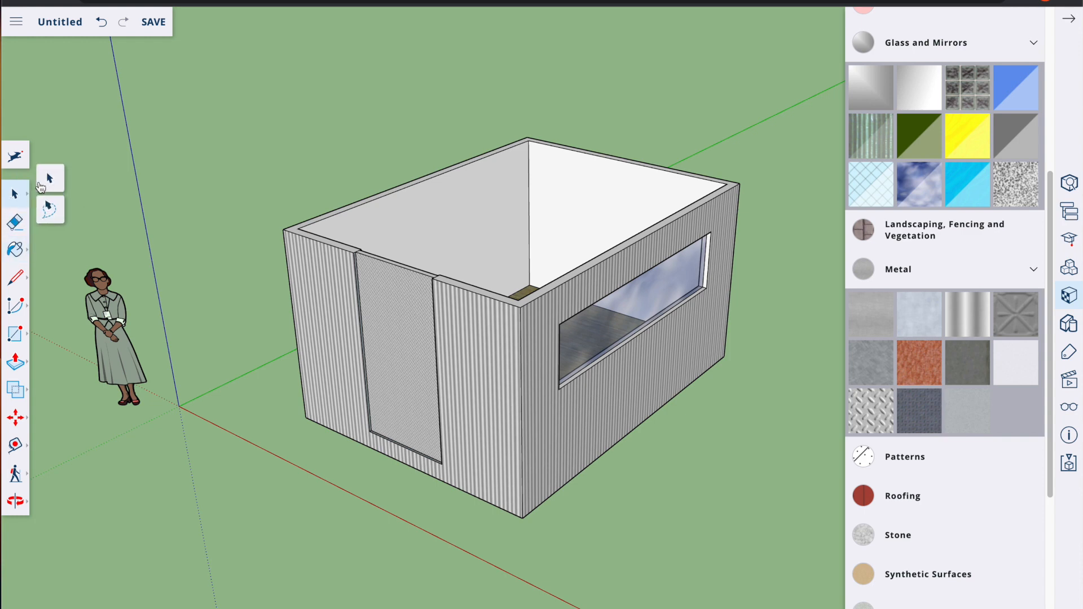
click(42, 184)
mouse_move(231, 91)
mouse_down()
mouse_move(425, 212)
mouse_move(782, 533)
mouse_up()
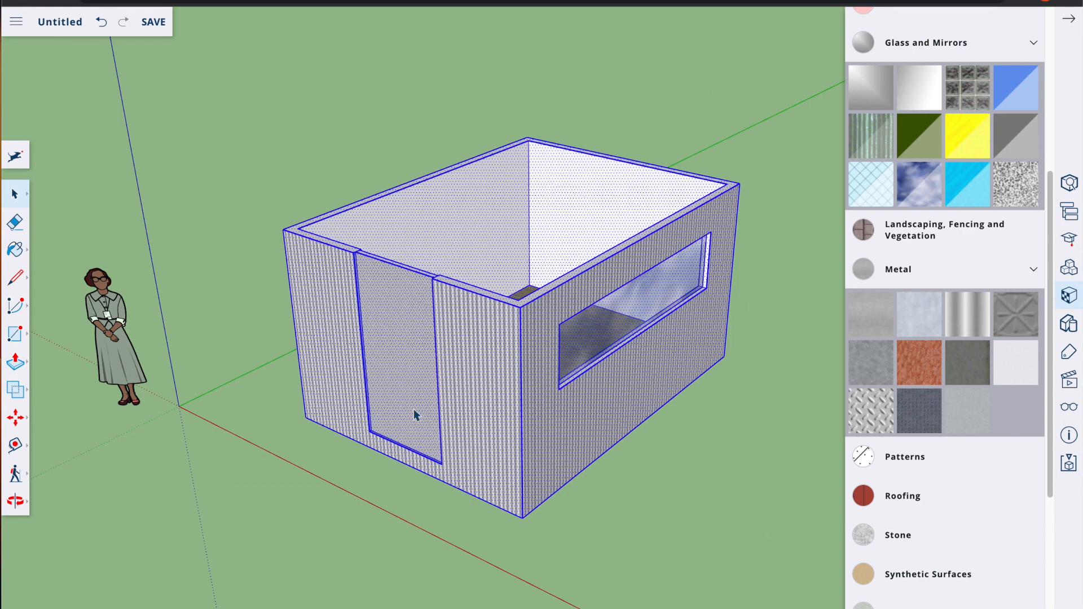
right_click(471, 411)
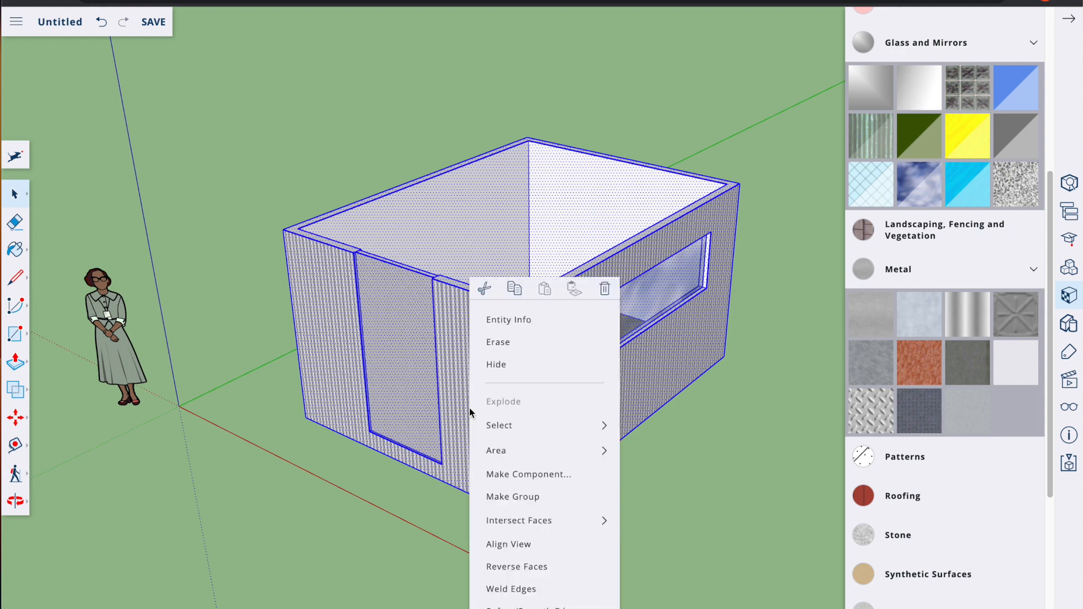
click(527, 496)
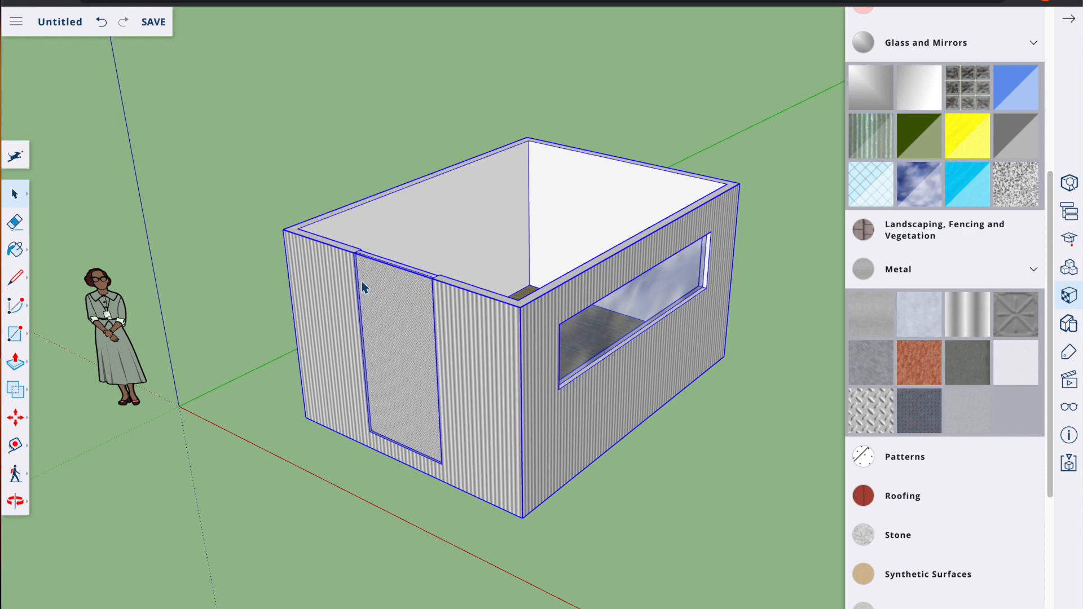
Step: Draw a roof rectangle over the grouped house between opposite outer top corners of the walls
click(14, 337)
click(51, 269)
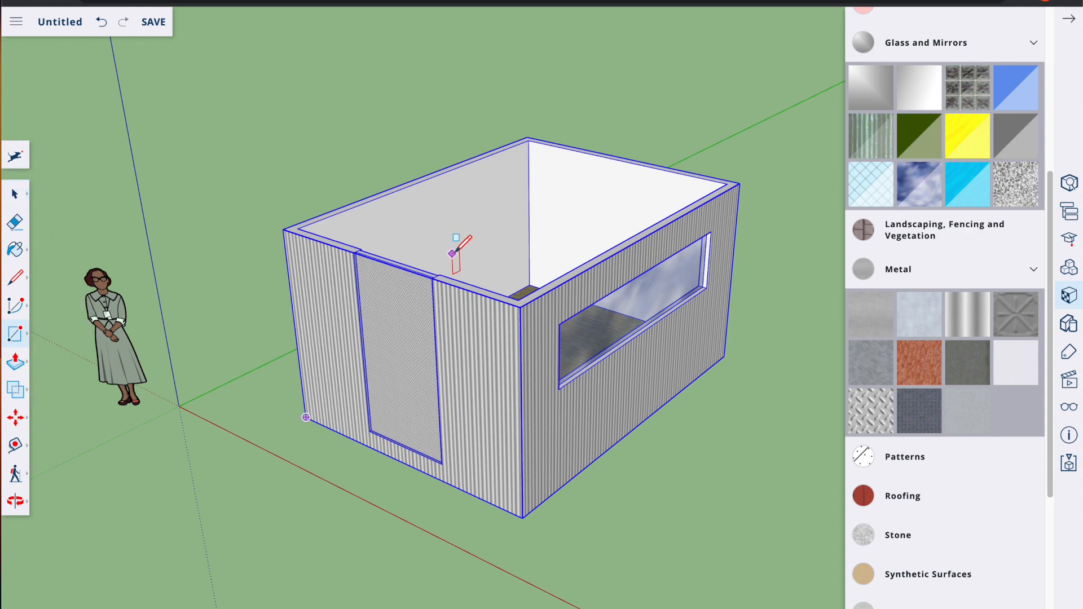
click(527, 137)
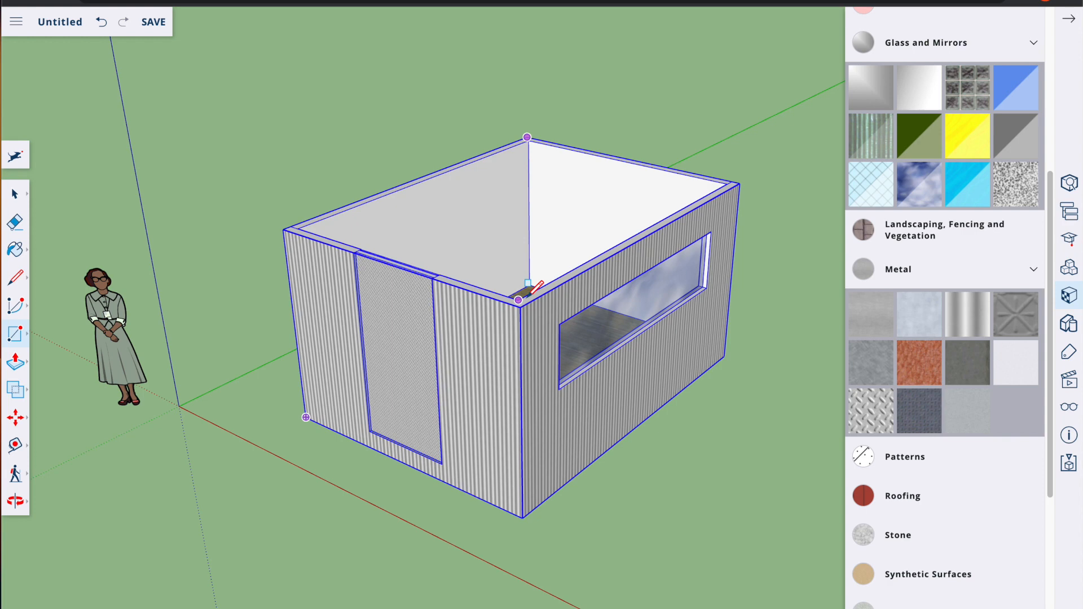
click(520, 308)
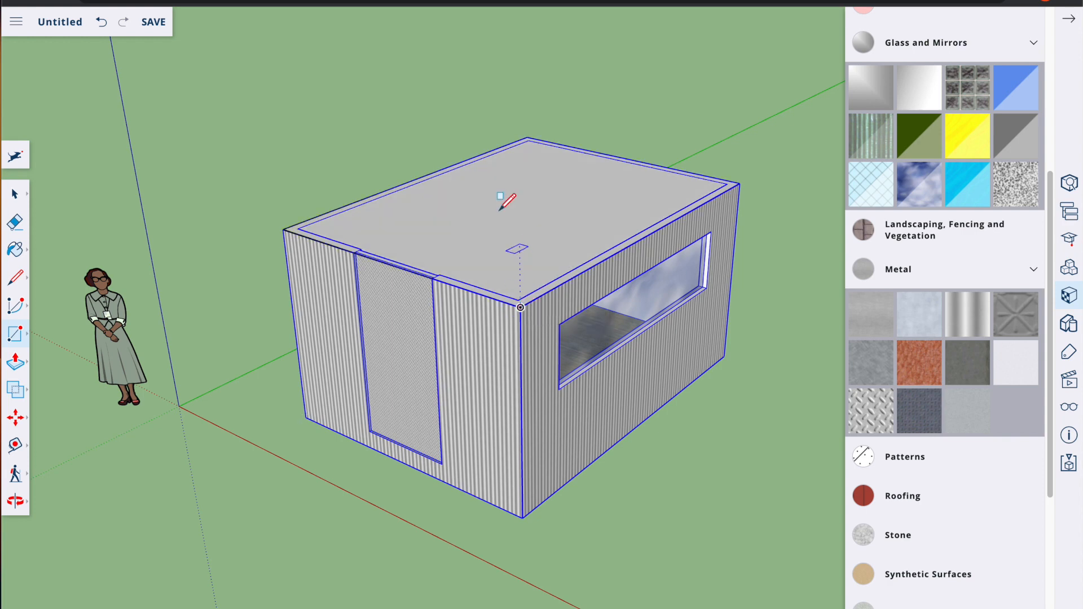
Step: Push/Pull the roof rectangle upward into a thick flat roof block
click(13, 368)
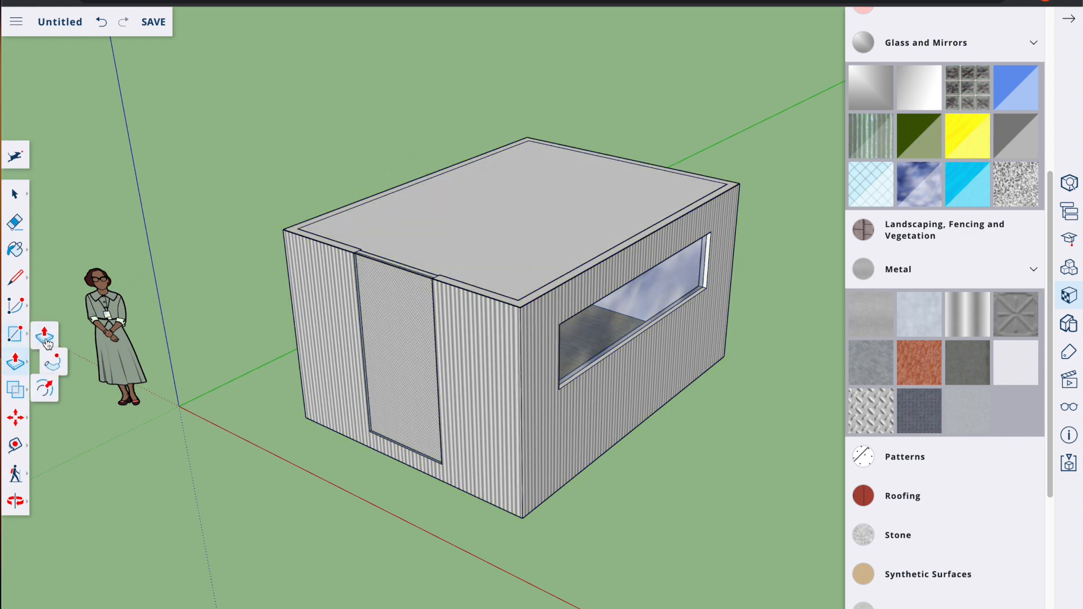
click(52, 333)
click(452, 264)
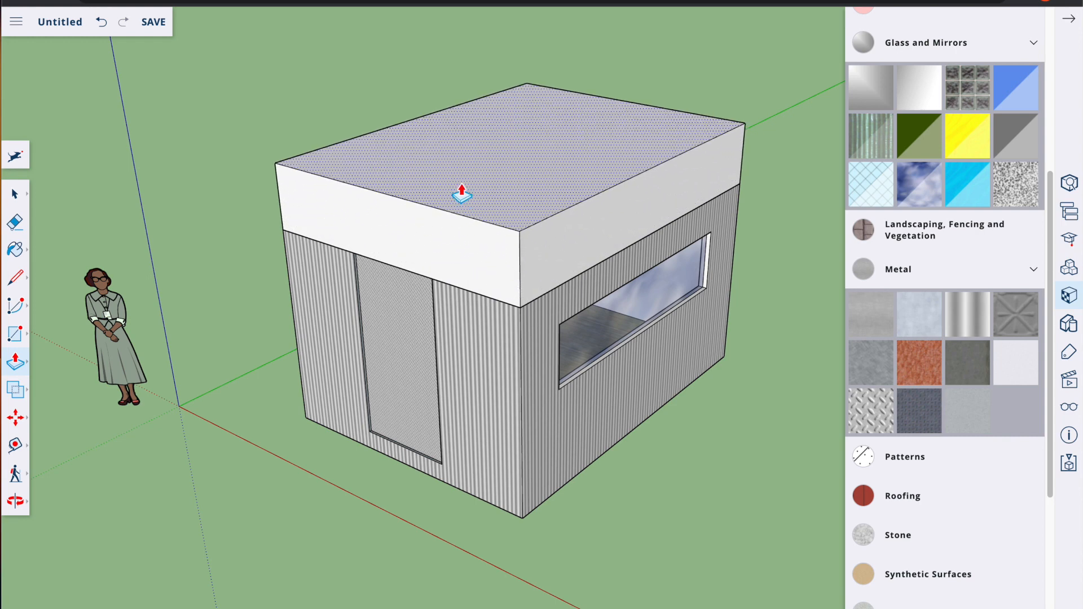
click(400, 181)
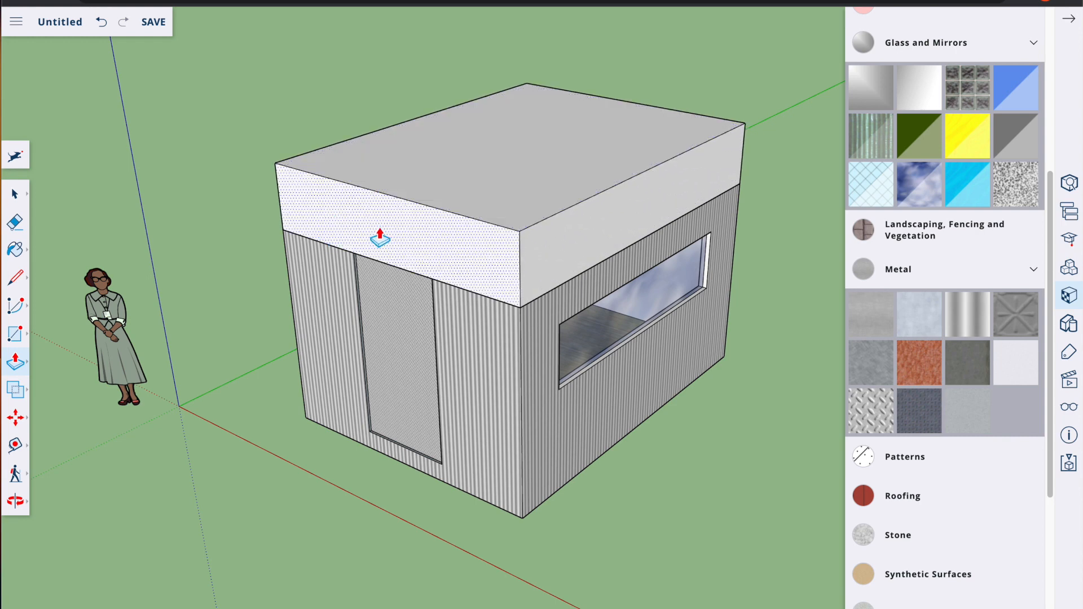
Step: Push/Pull the roof's door-side and window-side faces outward to create overhangs beyond the walls
click(375, 234)
click(364, 247)
click(636, 237)
click(667, 234)
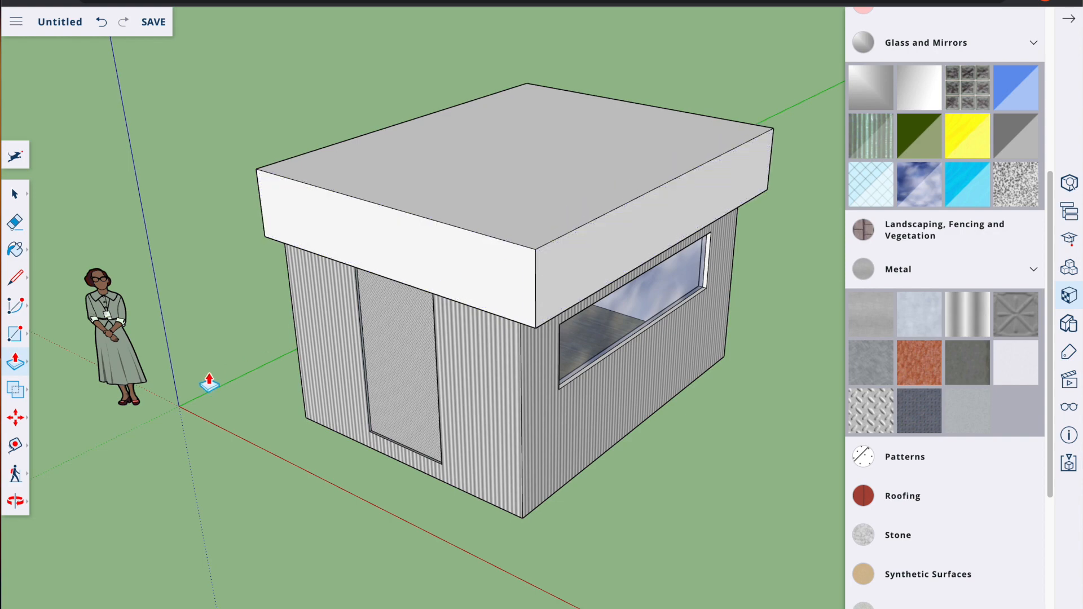
Step: Push/Pull the roof's side face opposite the window outward to create an overhang beyond the wall
click(16, 501)
click(54, 446)
drag(276, 339, 226, 274)
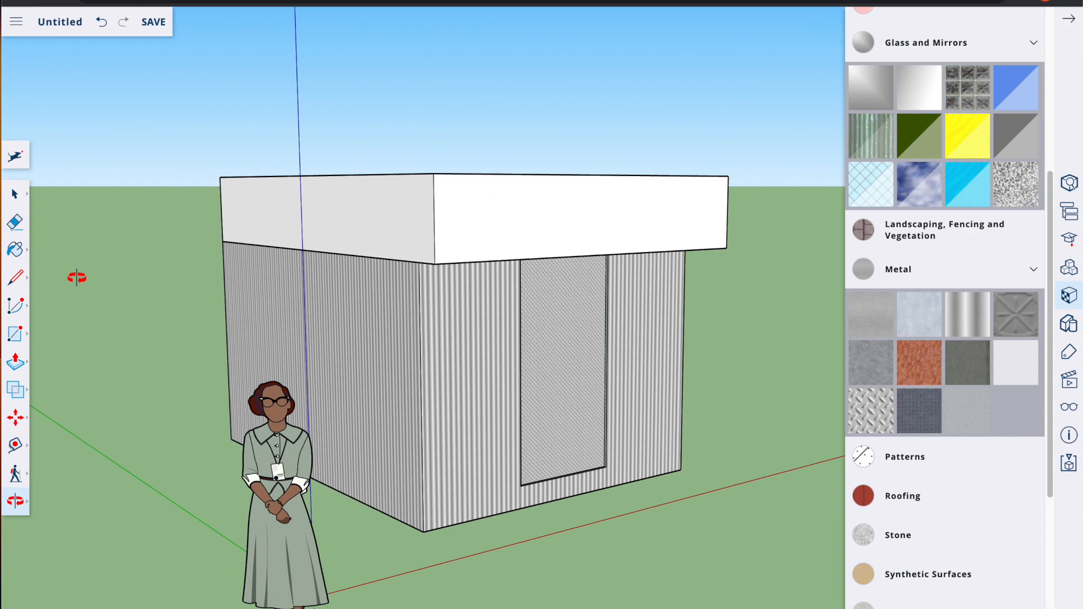
click(16, 368)
click(375, 193)
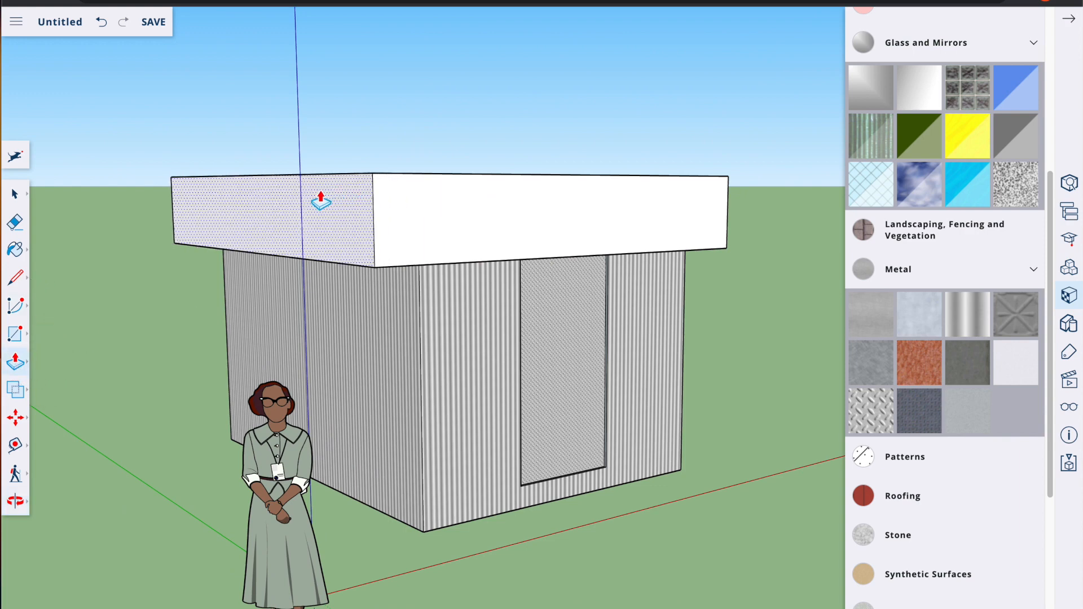
click(329, 195)
Step: Fine-tune the roof overhang on the side opposite the window with a small Push/Pull, judging it from below
click(10, 506)
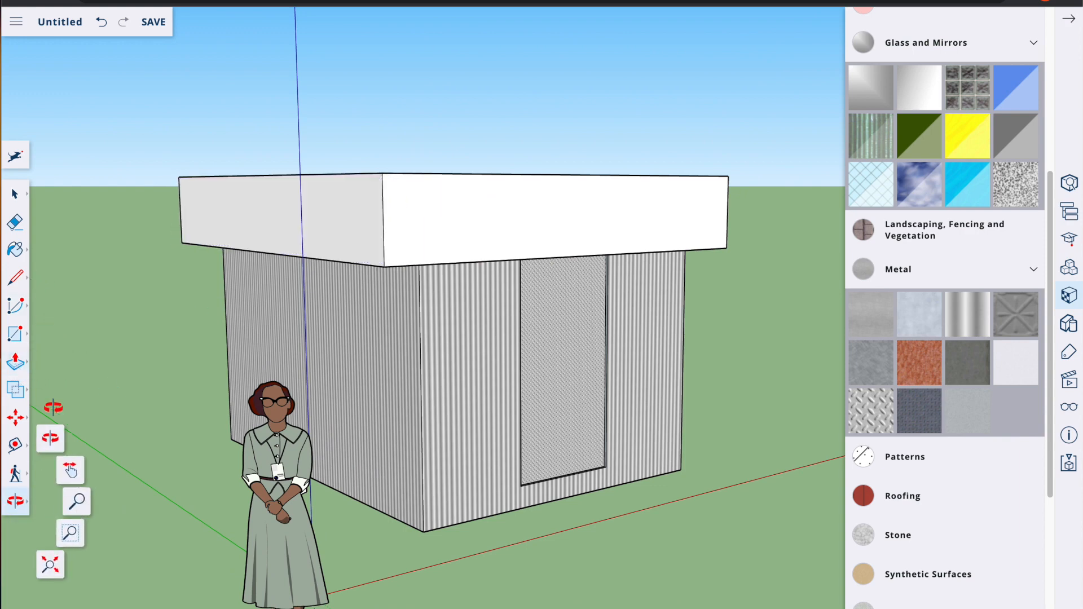
click(51, 440)
drag(648, 355, 524, 197)
click(16, 361)
drag(293, 253, 303, 241)
Step: Draw two sloping lines on the roof's door-side face from its lower corners to the midpoint of its upper edge
click(16, 502)
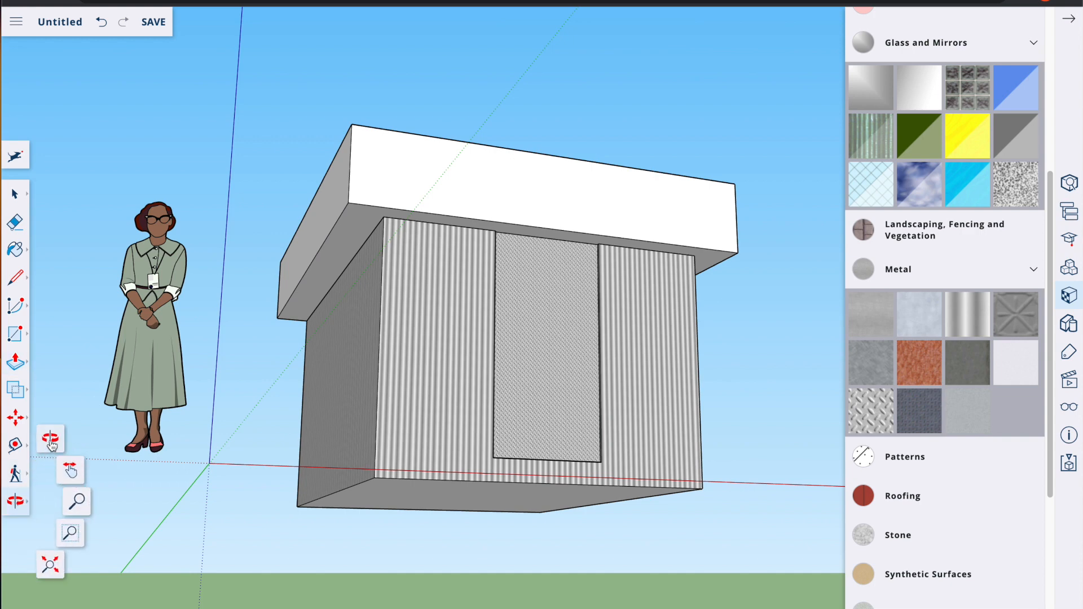
drag(510, 326, 336, 486)
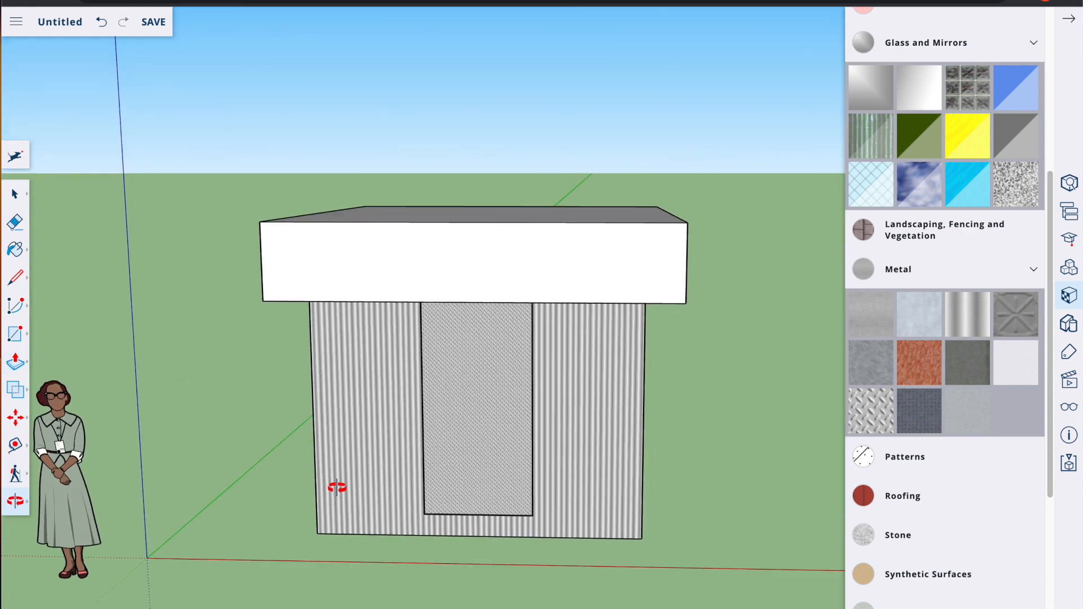
click(27, 277)
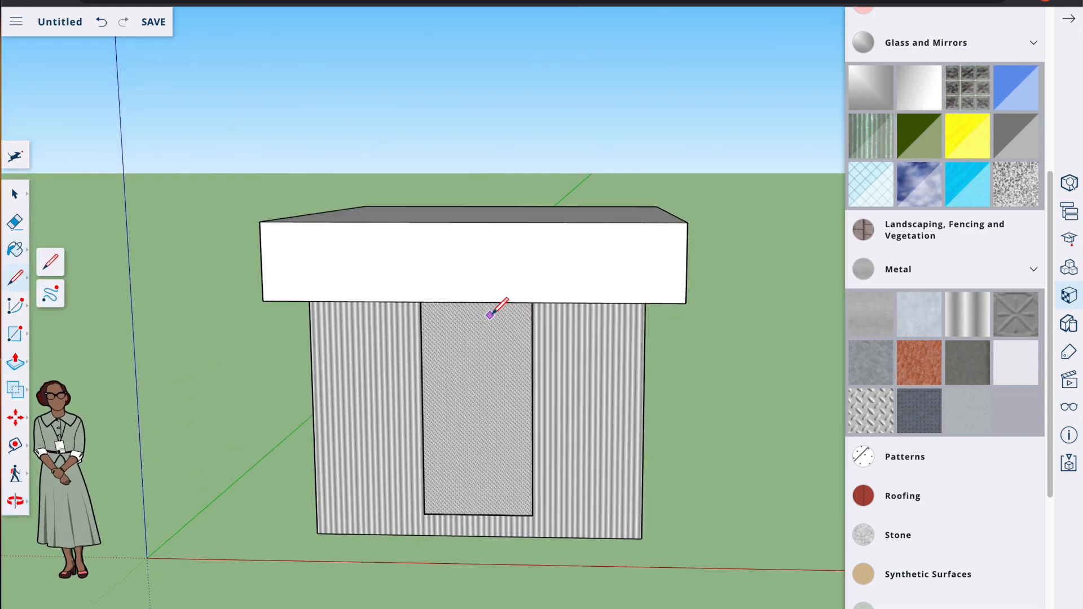
click(53, 265)
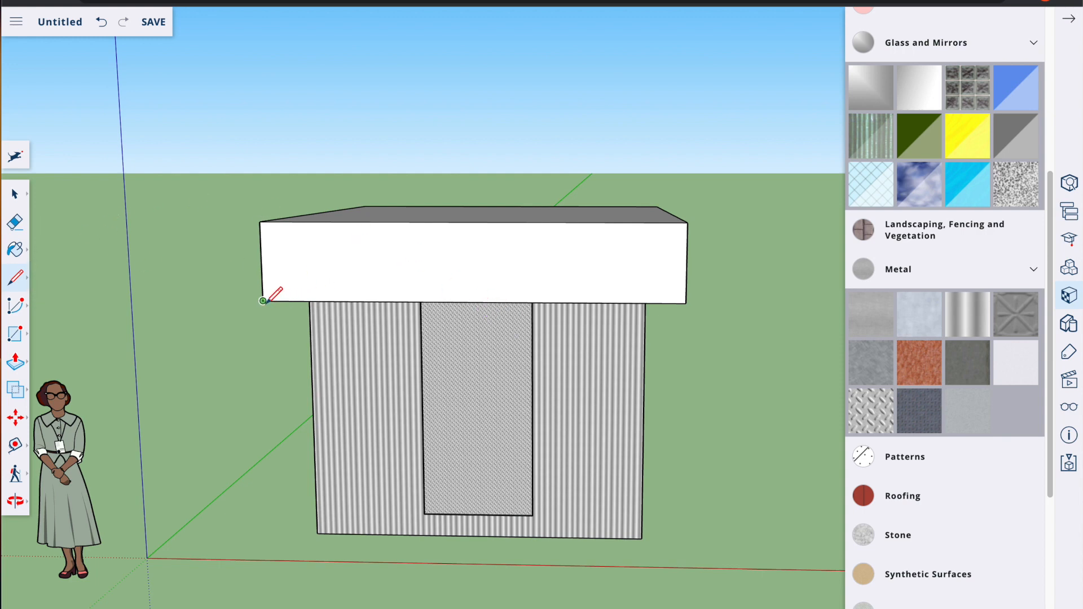
click(263, 301)
click(471, 222)
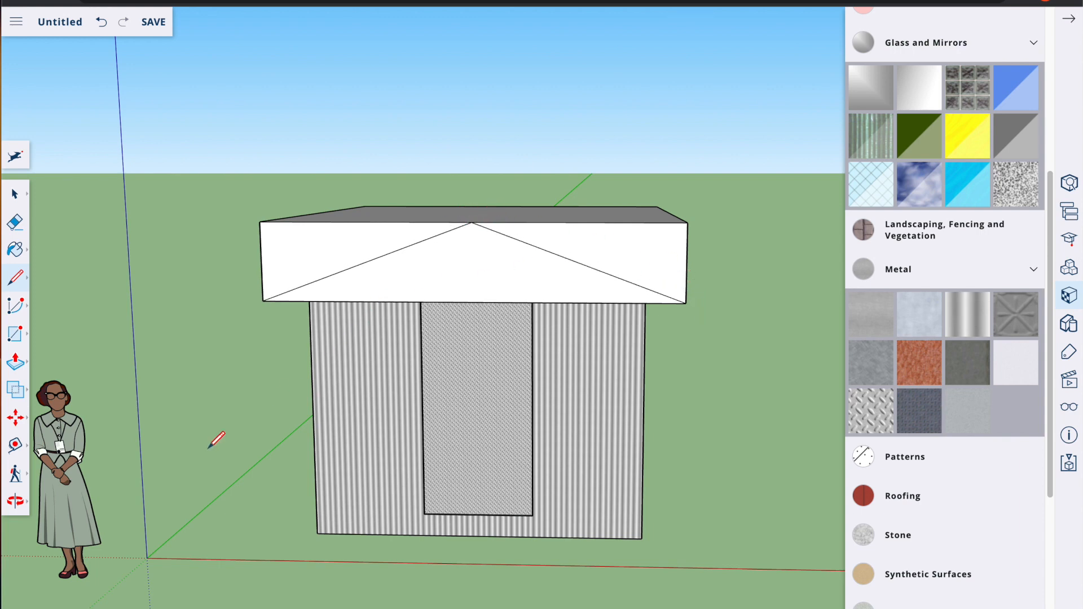
Step: Push/Pull both triangles outside the gable lines through to the roof's back edge, leaving a pitched roof
click(23, 501)
drag(449, 401, 214, 468)
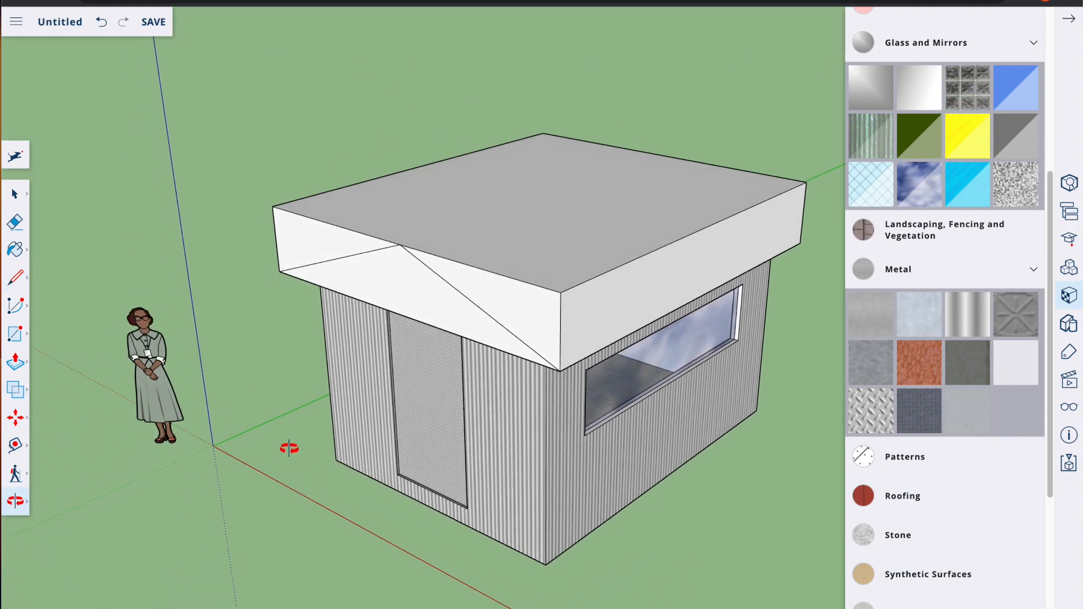
click(13, 372)
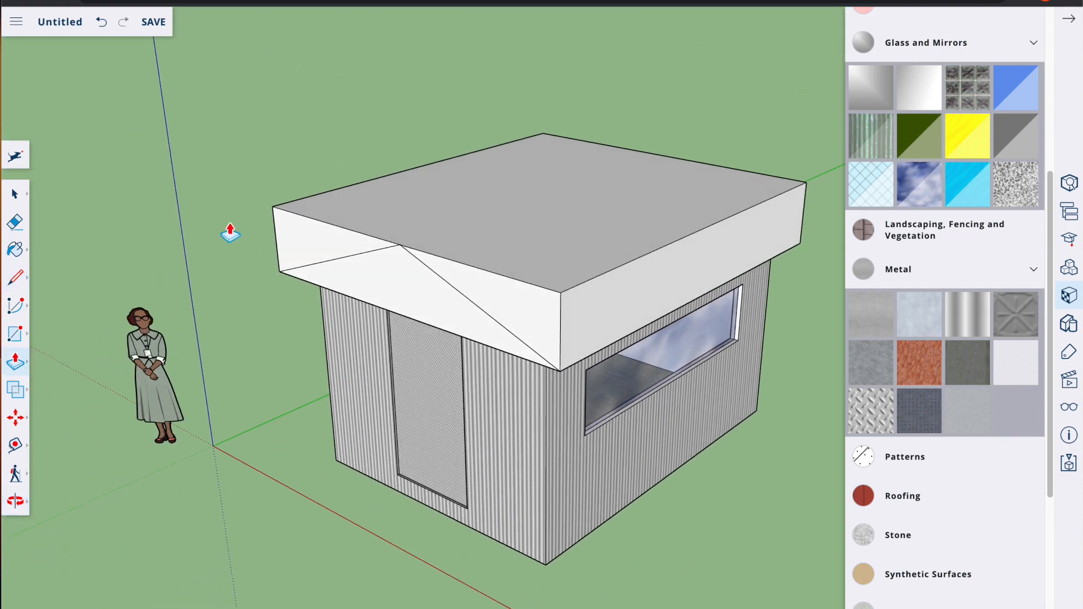
drag(312, 237, 623, 123)
drag(615, 282, 800, 186)
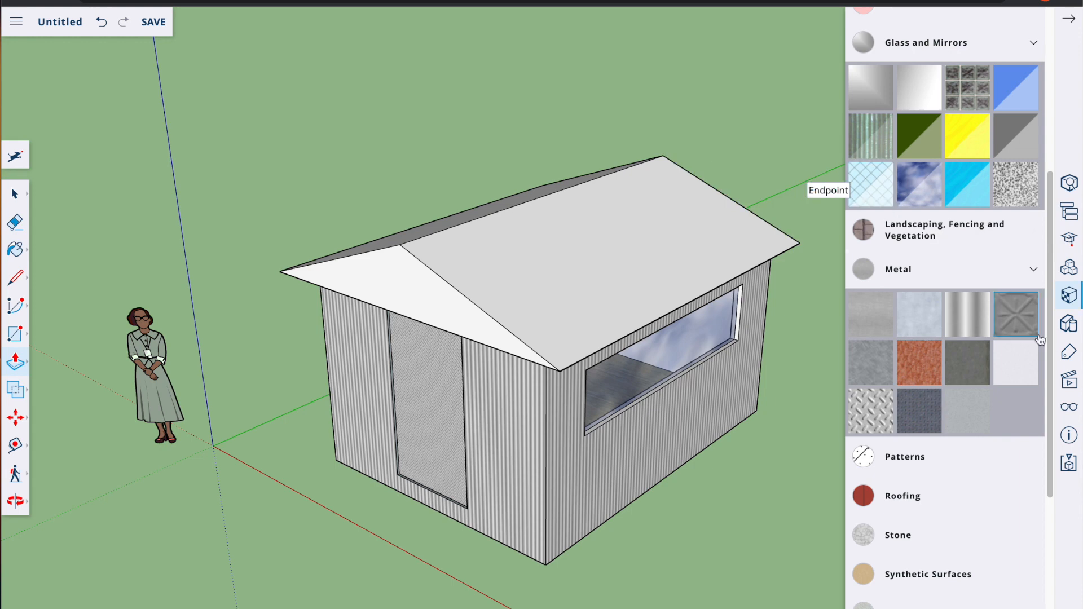
Step: Apply the Metal Corrugated Shiny material to the window-side roof slope and the gable above the door
click(967, 314)
click(661, 236)
click(409, 276)
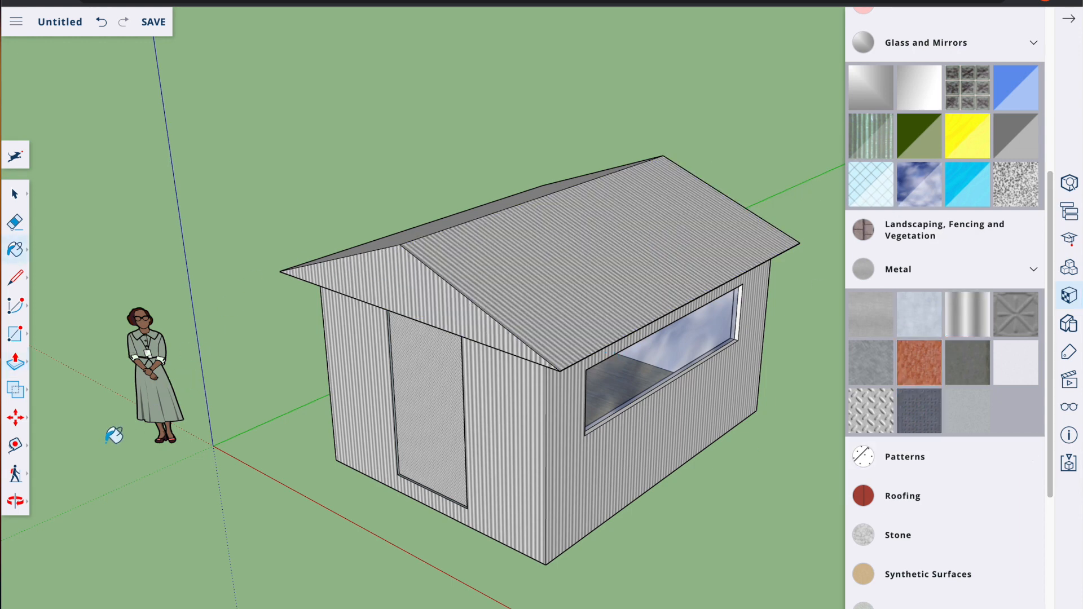
Step: Apply Metal Corrugated Shiny to the rear gable and the roof slope opposite the window
click(17, 500)
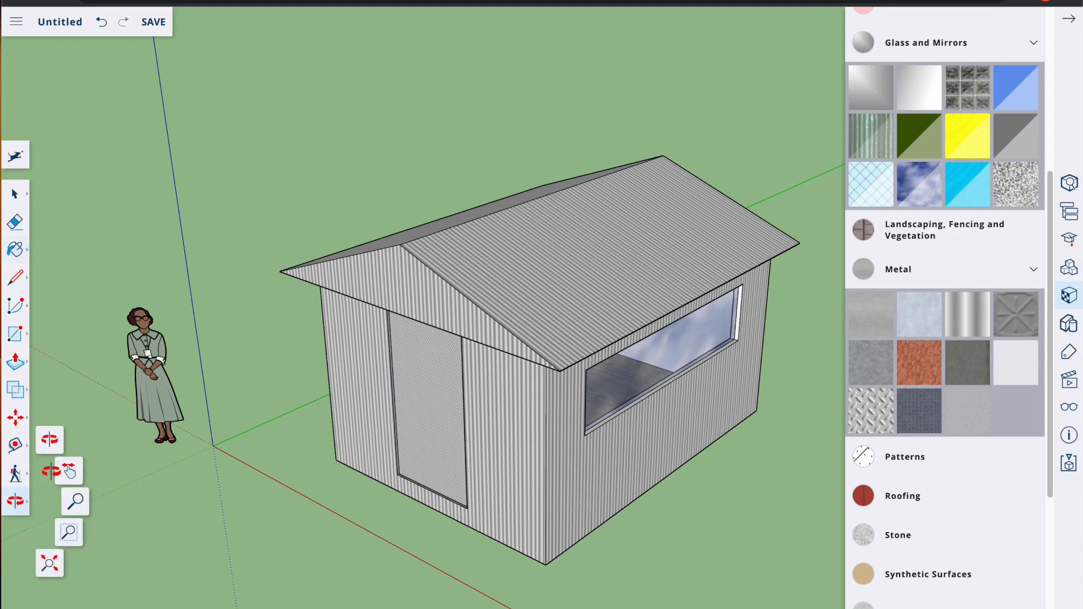
click(51, 441)
drag(181, 434, 674, 414)
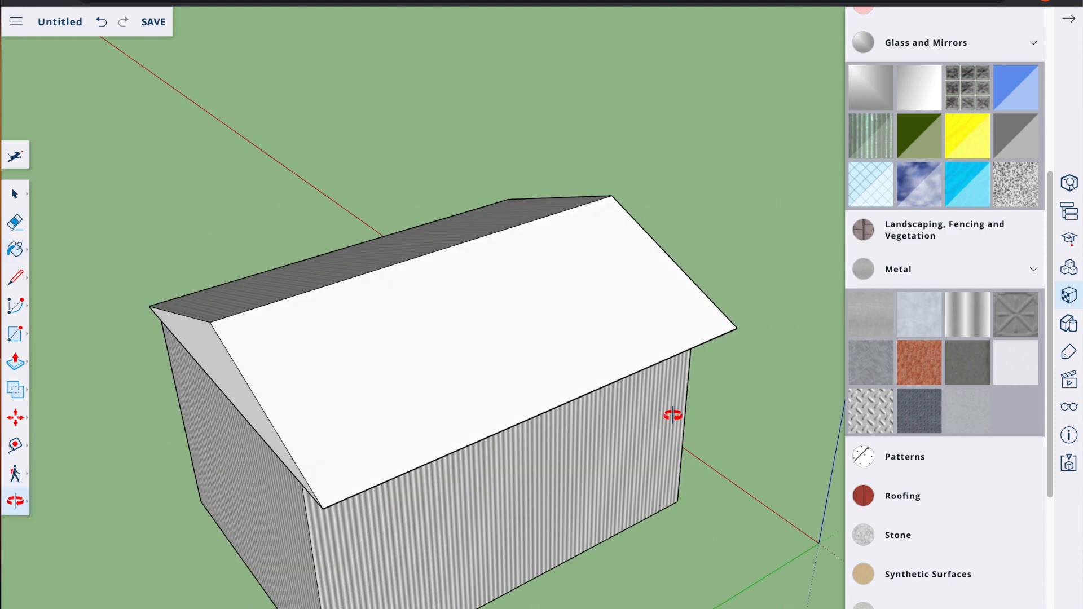
click(17, 363)
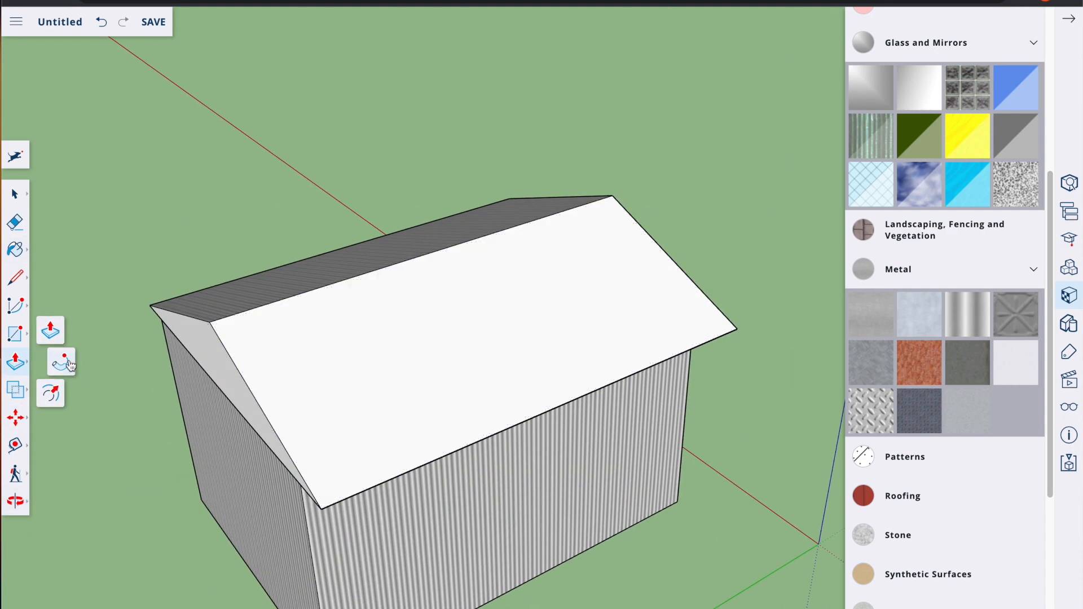
click(15, 249)
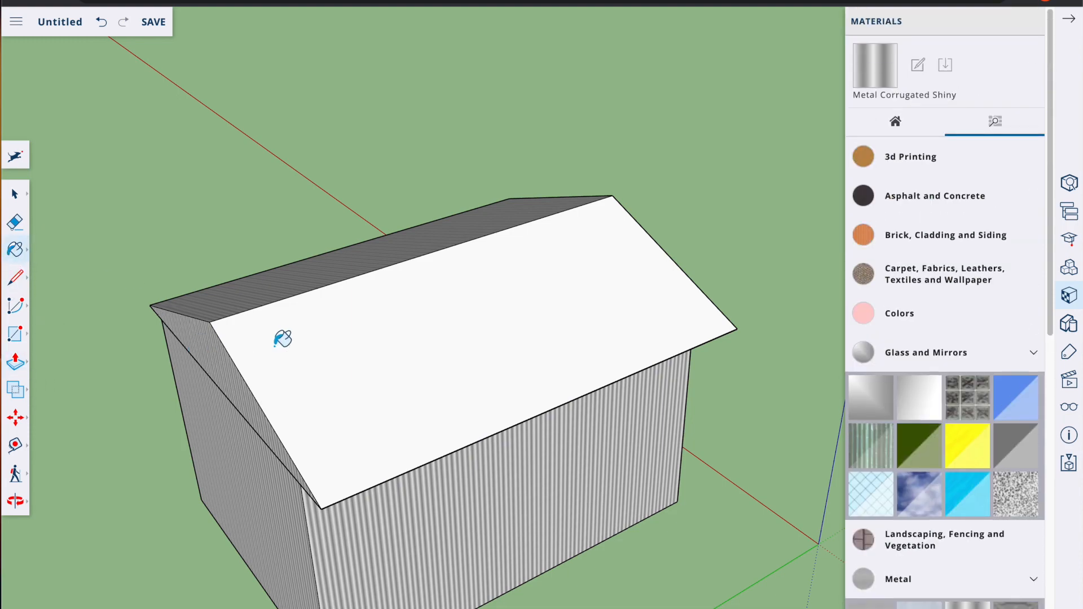
click(356, 339)
click(15, 501)
click(50, 454)
drag(440, 406, 607, 459)
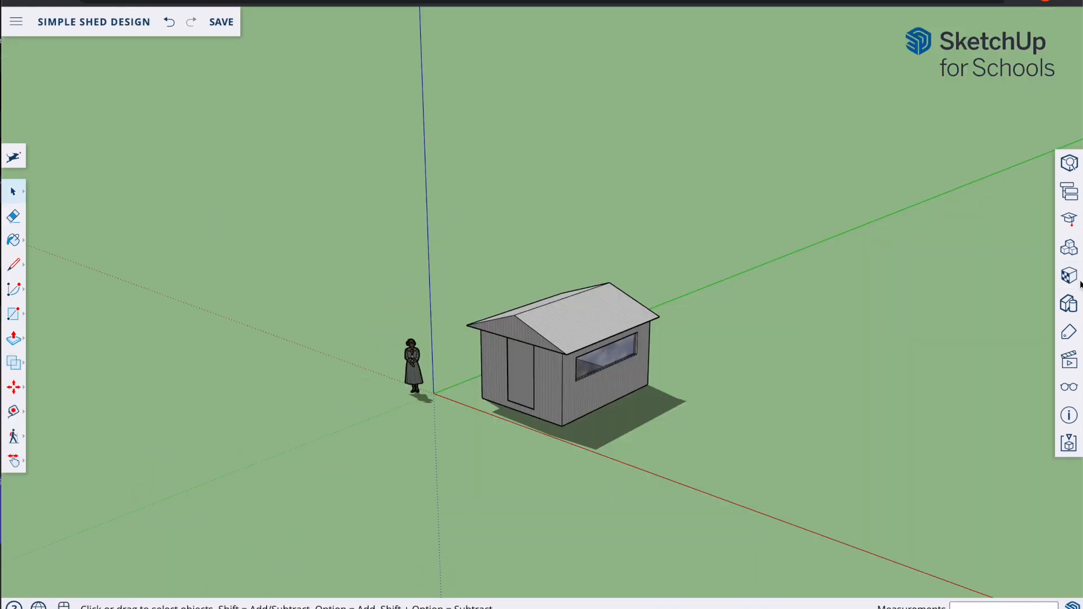
Step: Search the component library for TREE and insert the "hoogstam boom" tree into the model
click(1069, 249)
click(919, 83)
double_click(918, 83)
text(TREE)
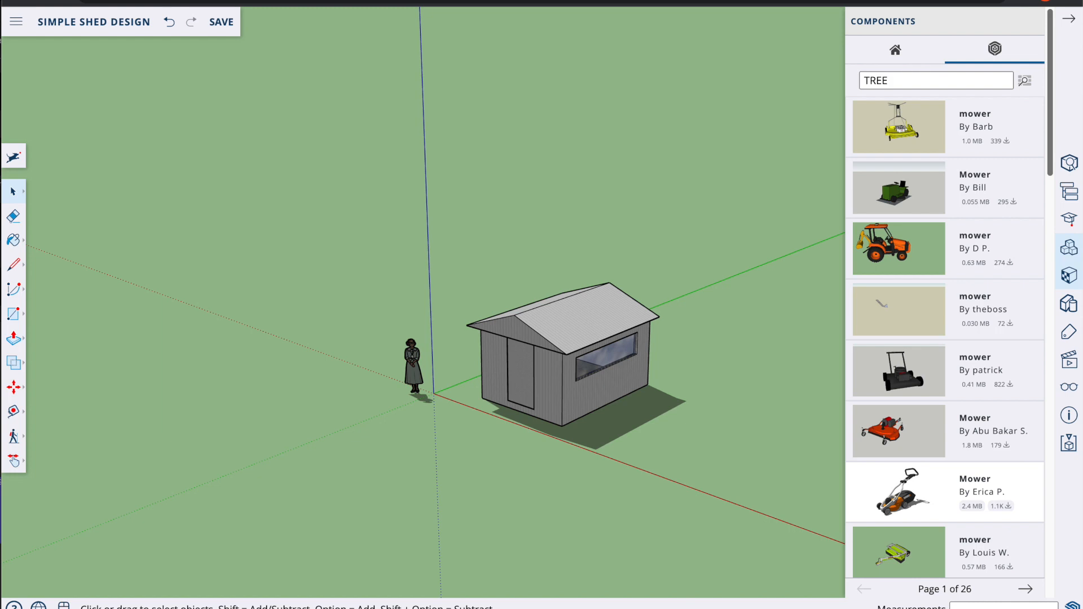
key(Return)
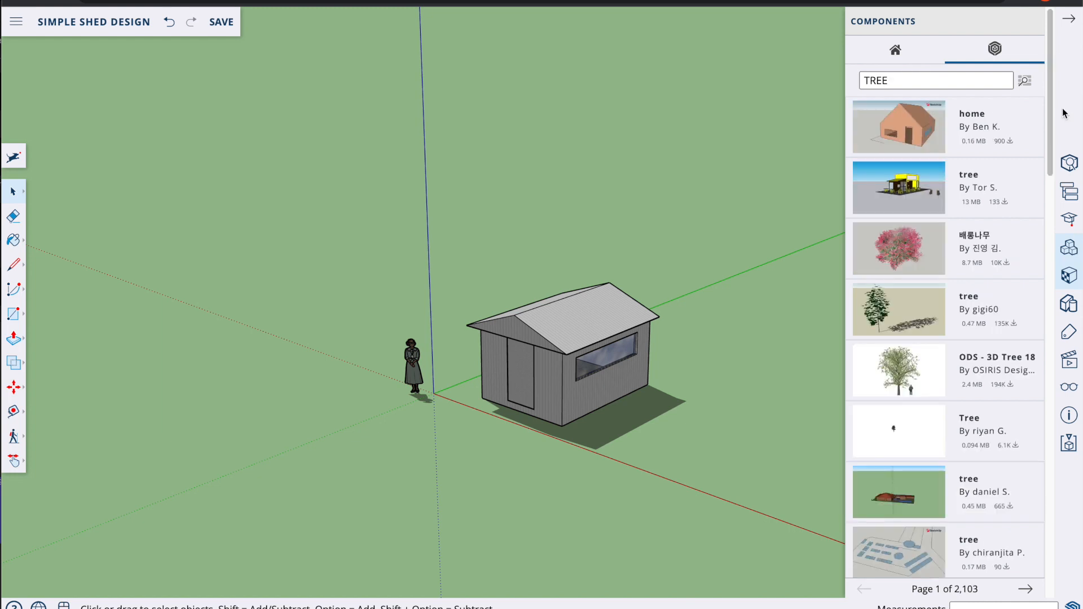
scroll(1044, 141, down, 6)
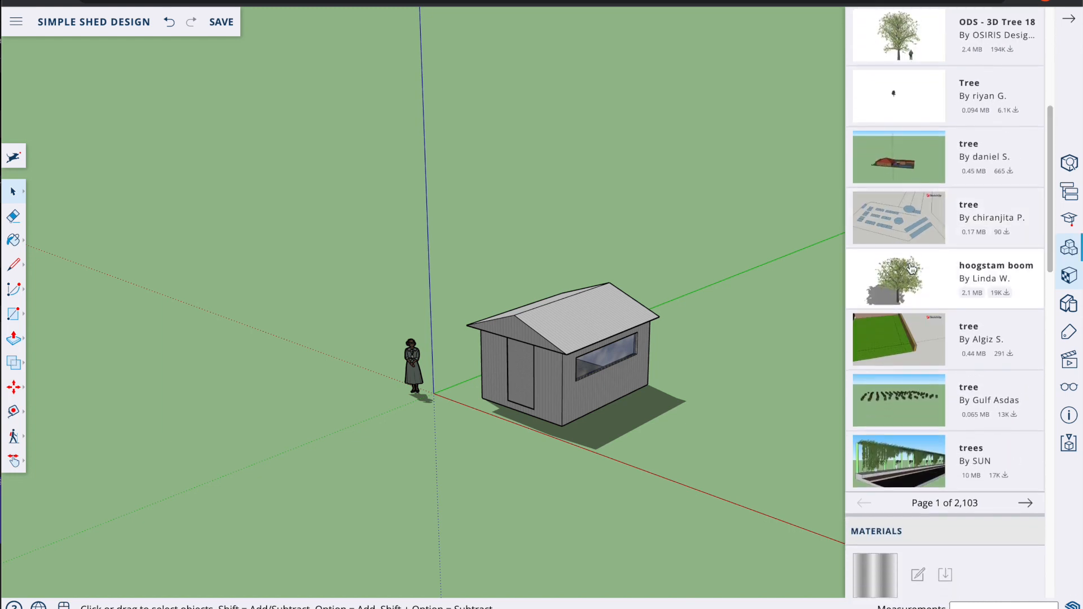
click(907, 275)
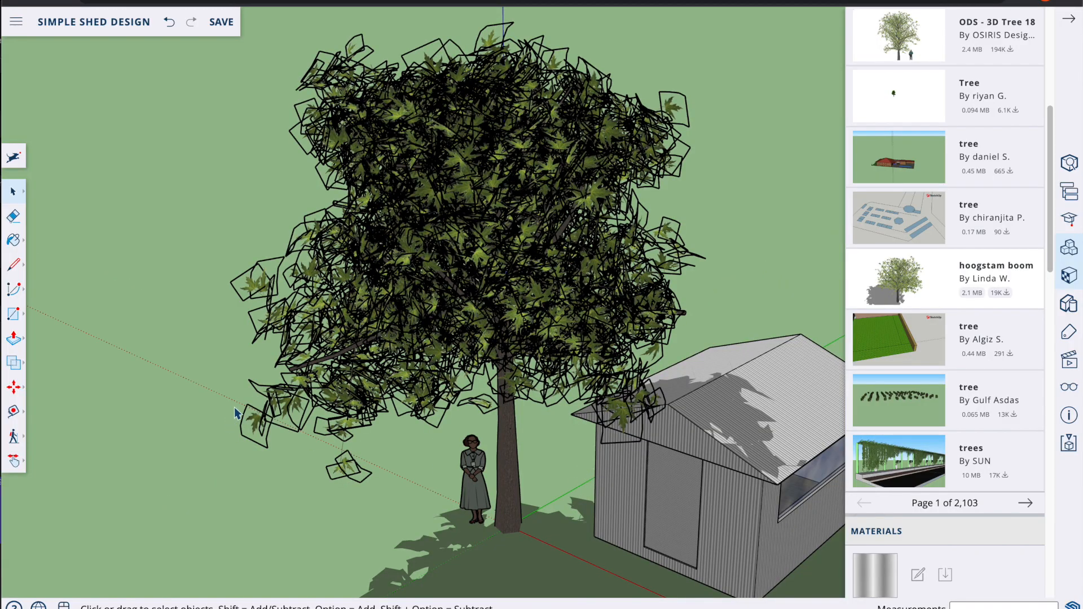
Step: Select the tree and move it about 2.8 m back, beside the shed's far side
click(12, 192)
click(49, 177)
click(483, 223)
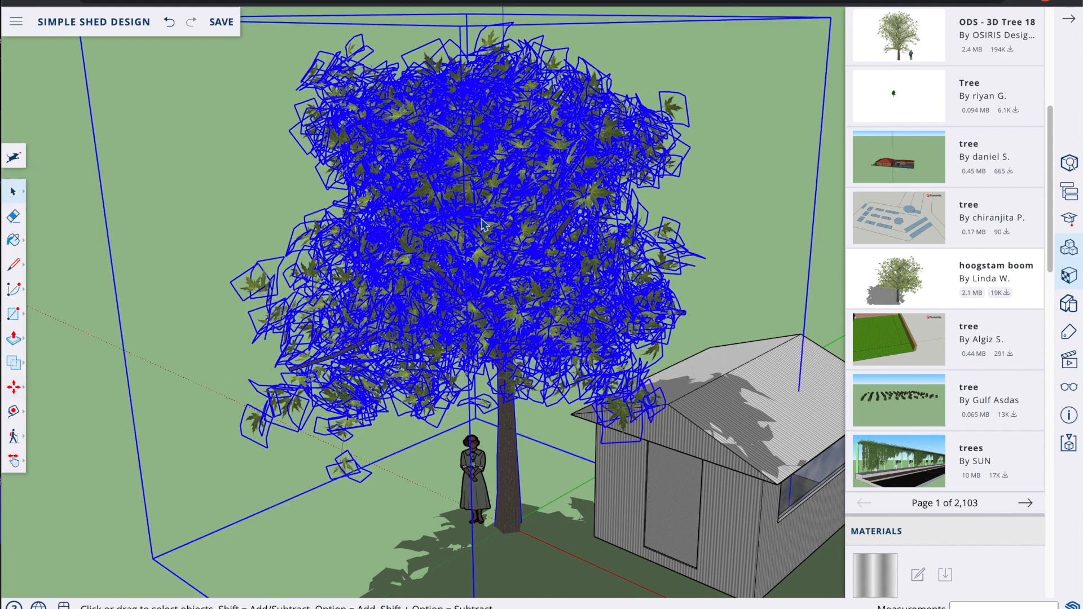
click(14, 392)
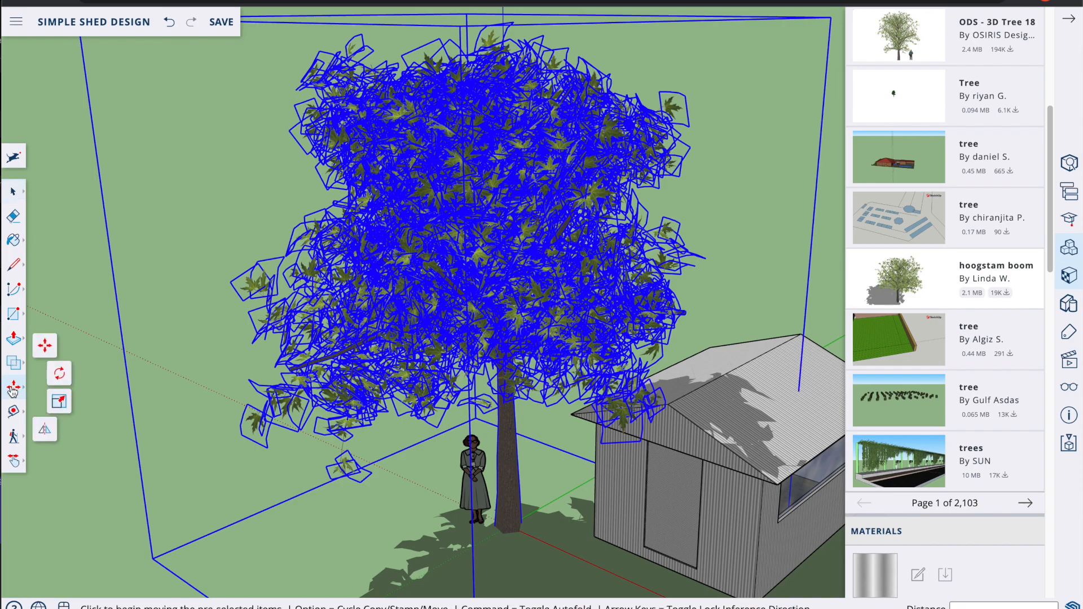
click(62, 370)
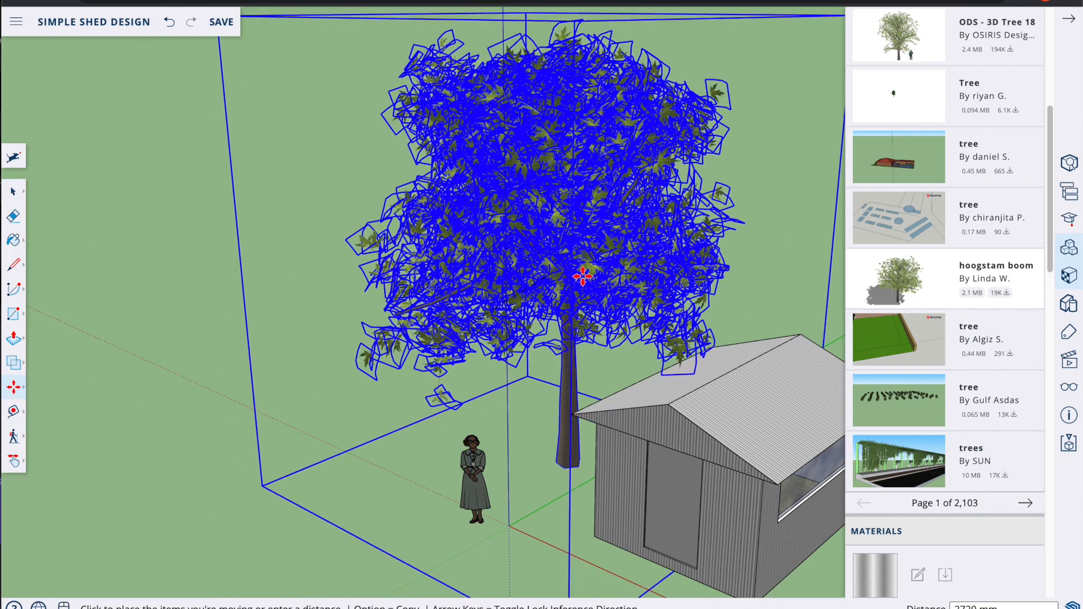
click(545, 270)
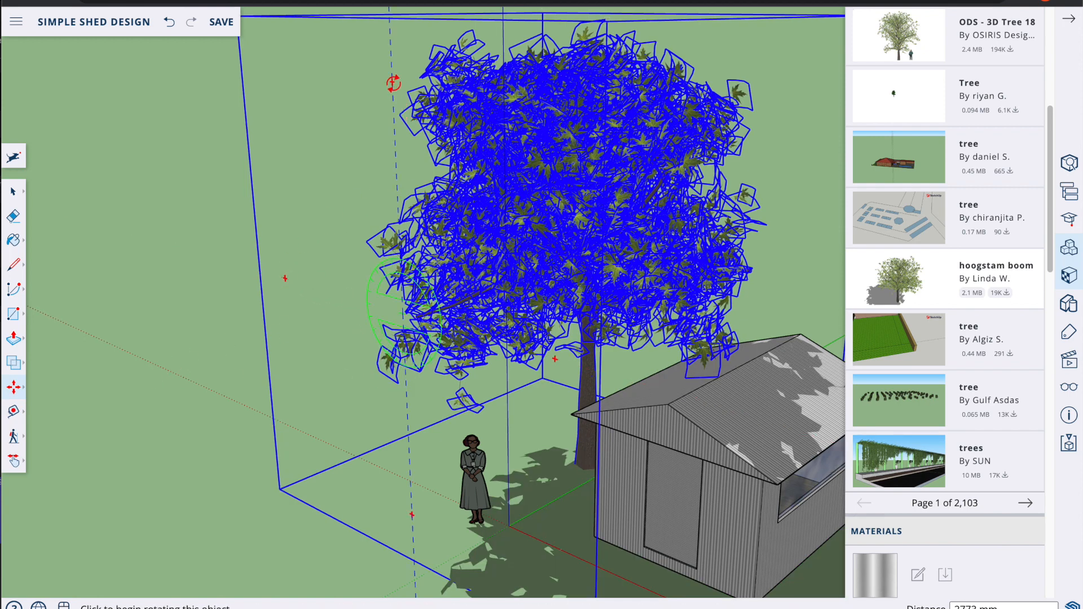
Step: Search the component library for MOWER and place the orange push mower on the ground beside the standing figure
click(1068, 244)
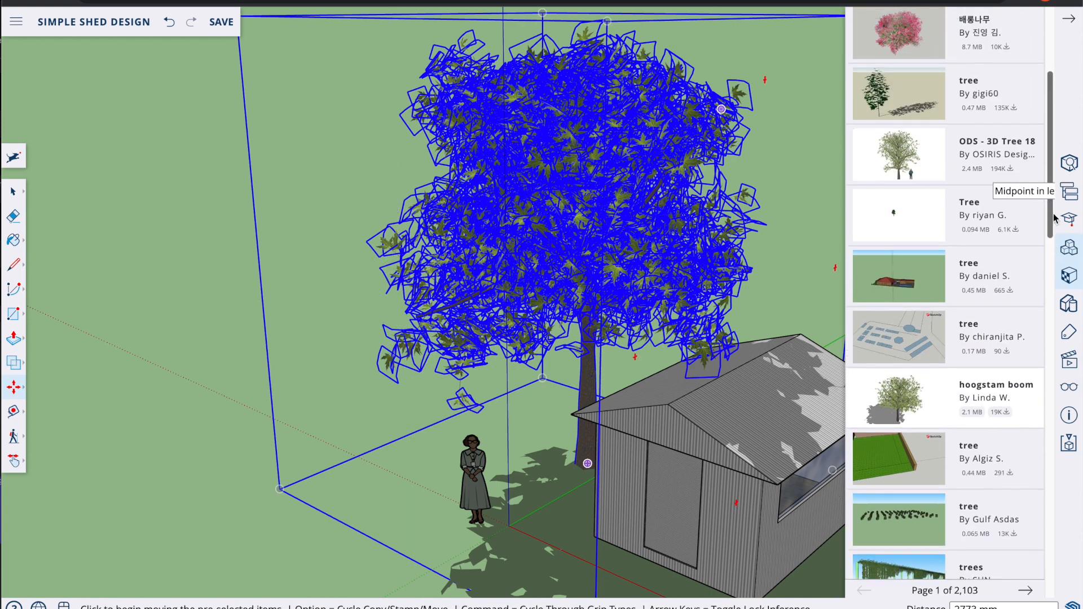
drag(891, 80, 834, 78)
text(MOWER)
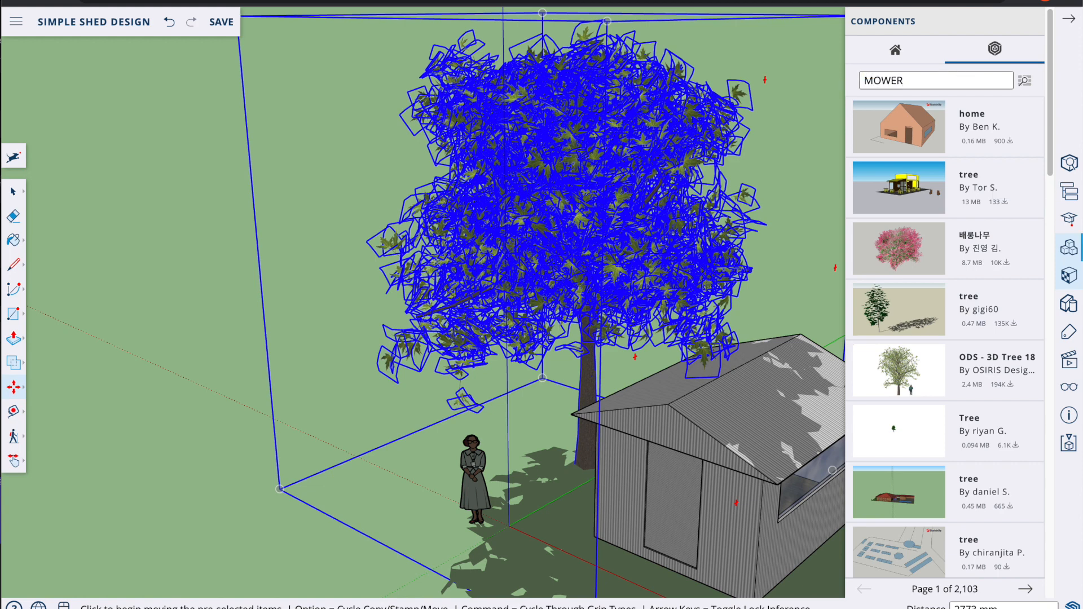
key(Return)
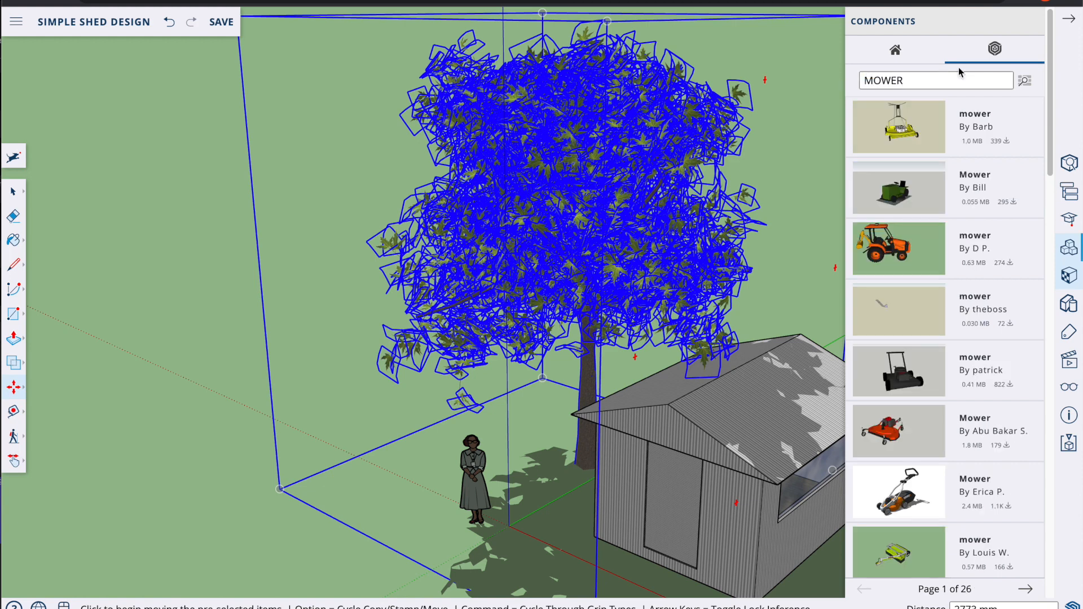
click(902, 509)
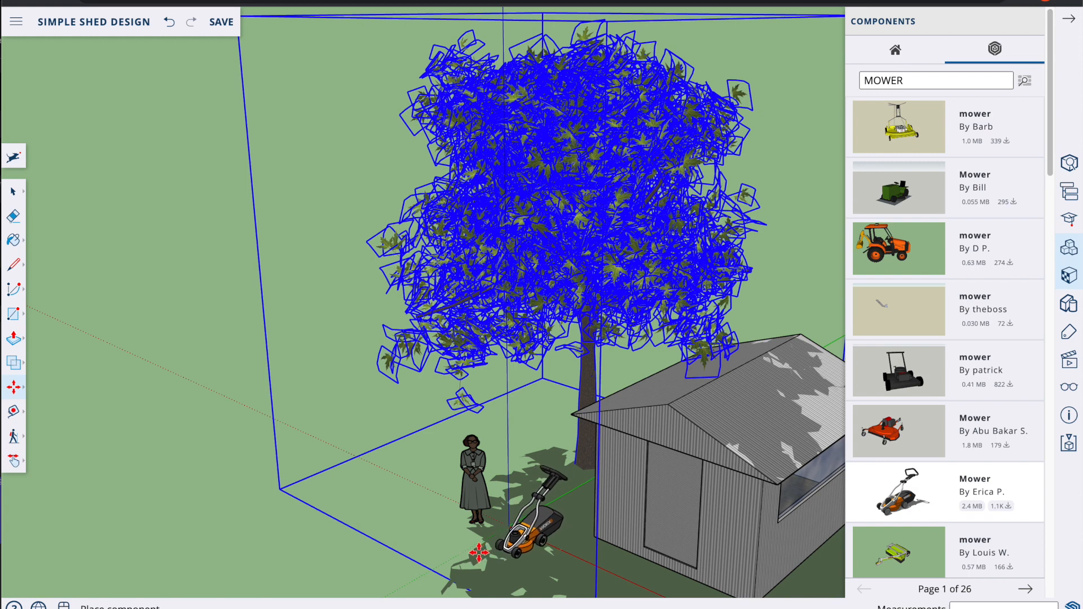
click(478, 552)
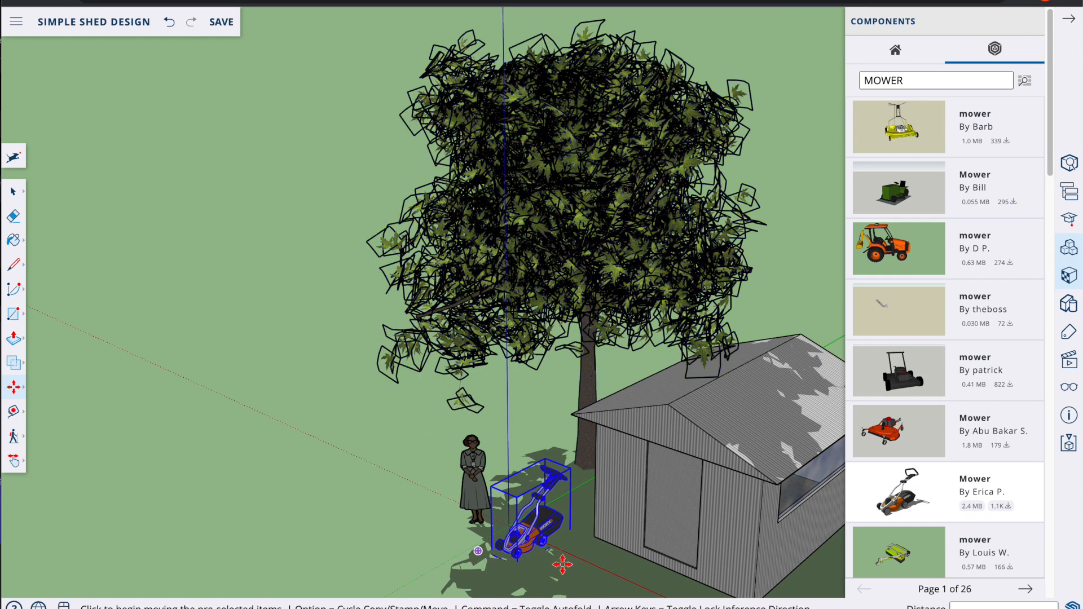
click(13, 192)
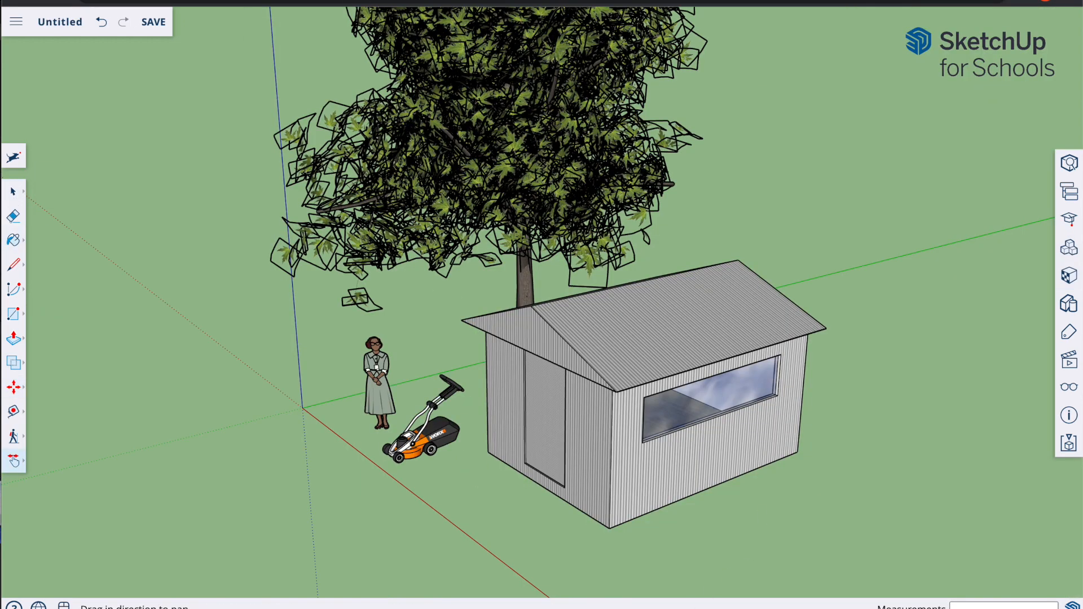
Step: Export the current view of the model as a 3092 × 1754 px PNG image
click(18, 23)
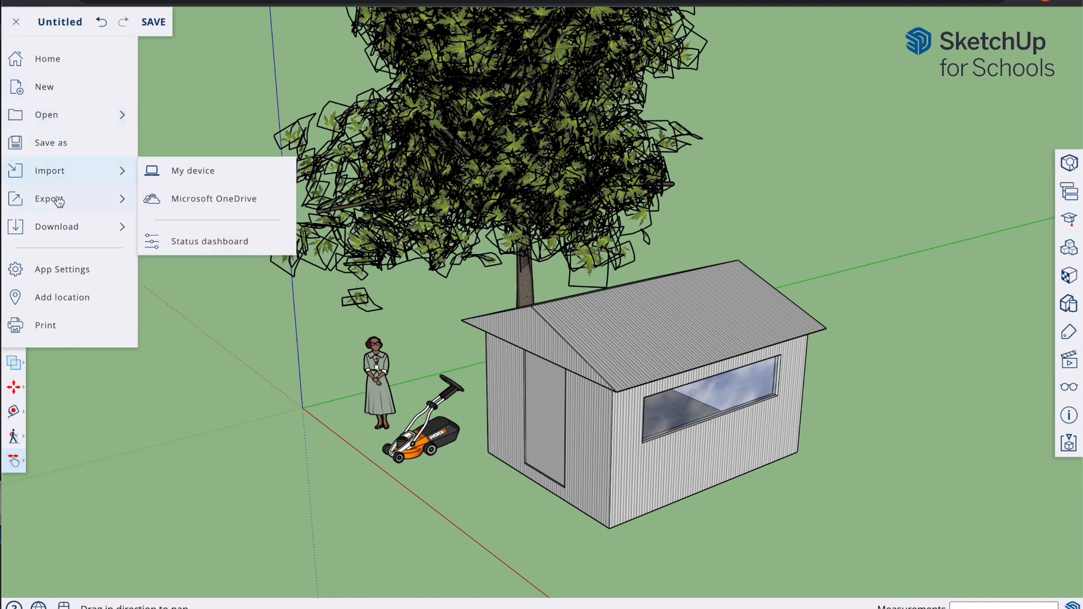
mouse_move(55, 228)
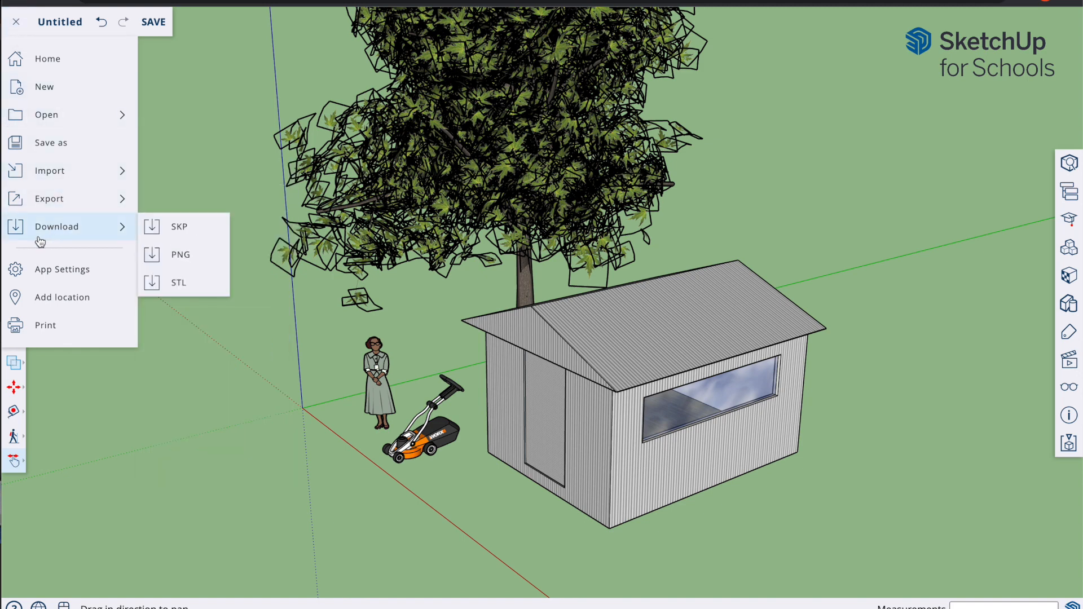
click(181, 255)
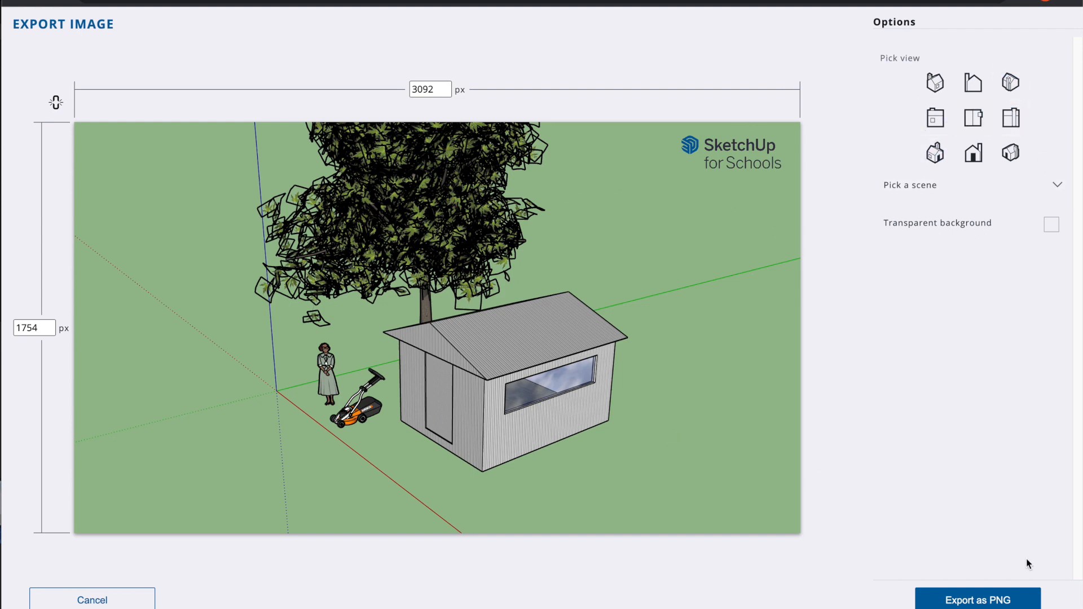
click(982, 604)
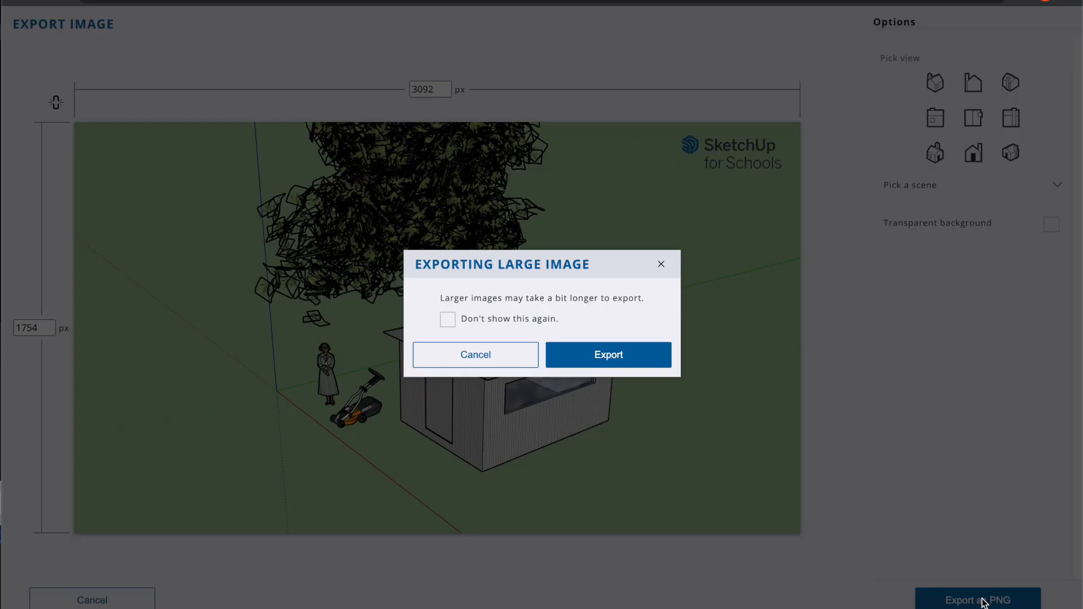
click(624, 362)
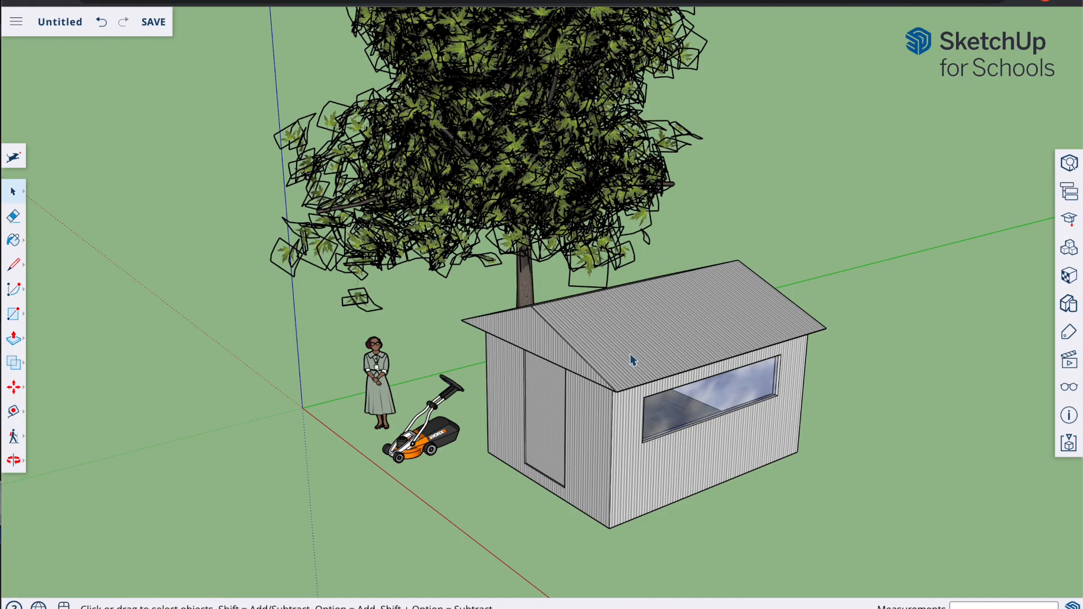
Step: Save the model to OneDrive under the name SIMPLE SHED
click(161, 26)
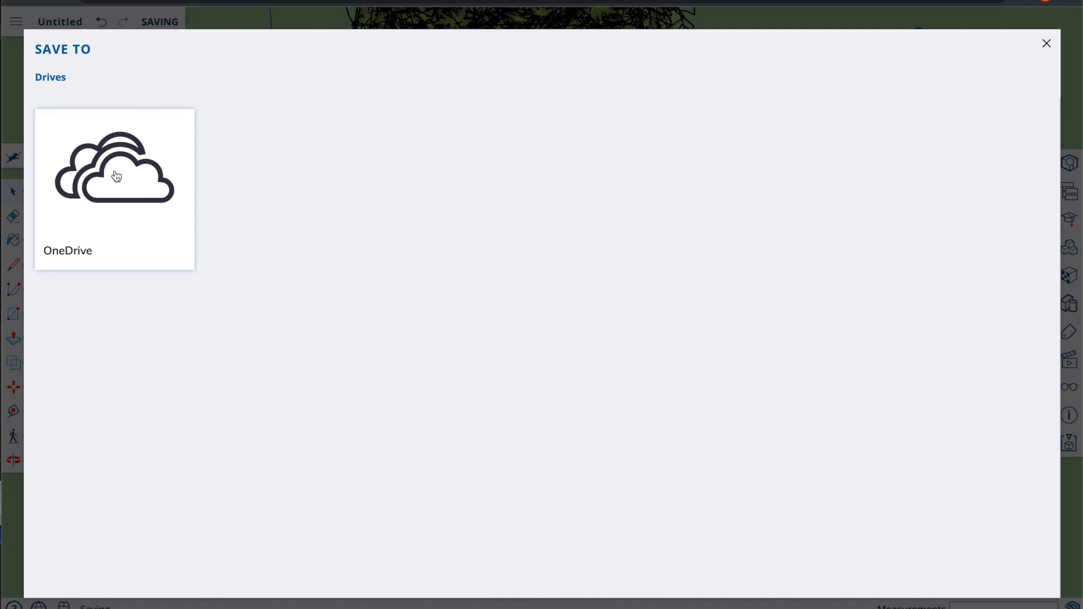
click(116, 177)
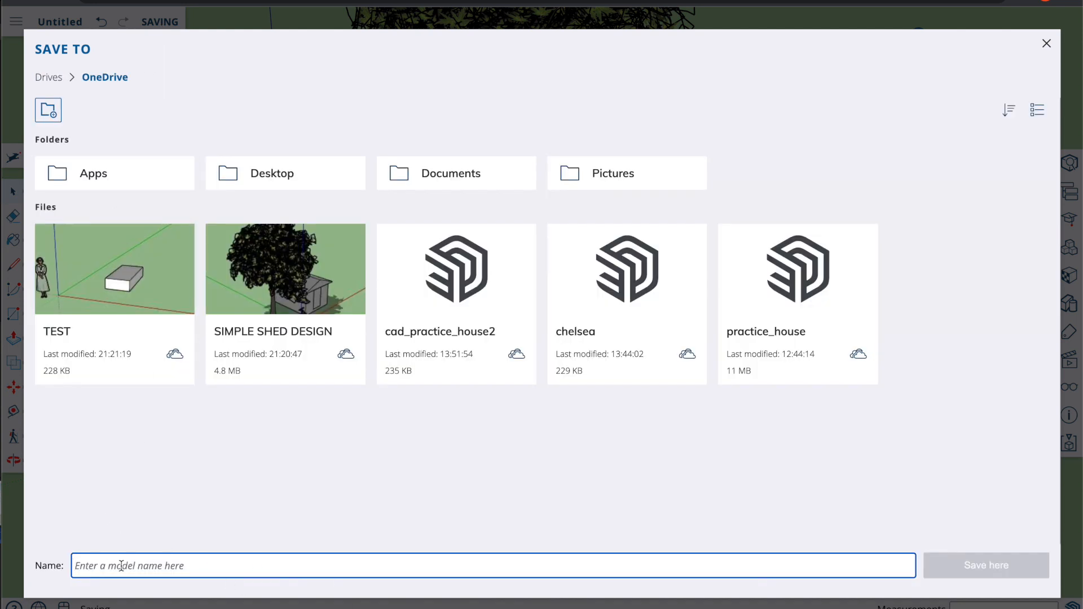
text(SIMPLE S)
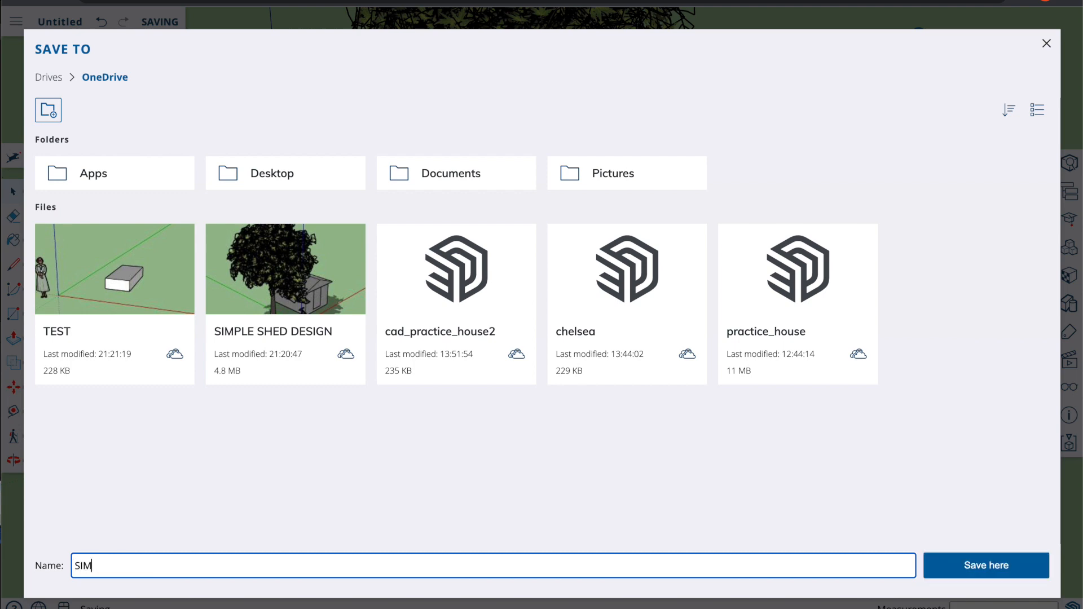
text(HED)
click(997, 565)
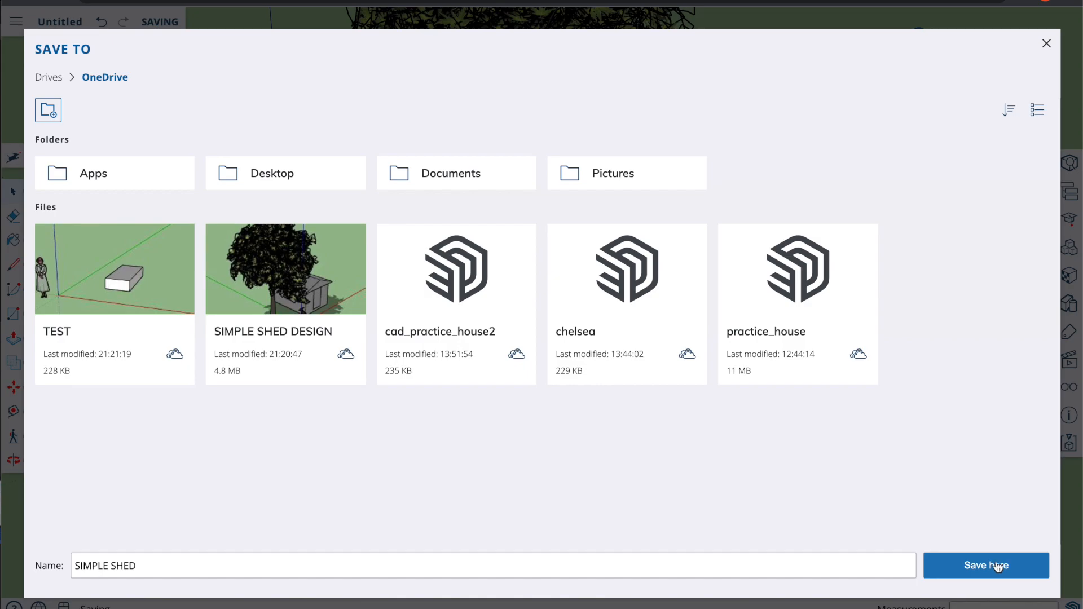